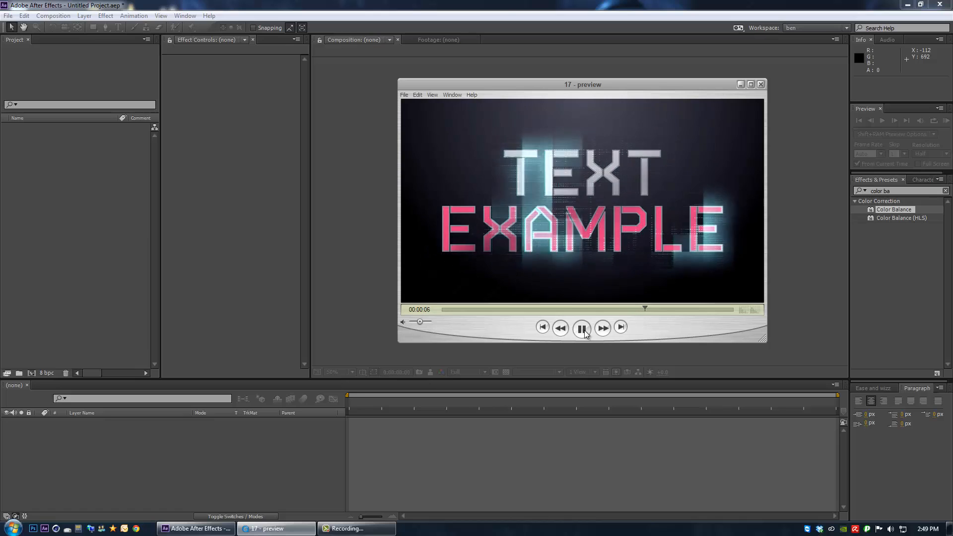
Step: Play the finished preview movie and scrub through its opening
{"action": "left_click", "coordinate": [584, 332]}
{"action": "left_click_drag", "start_coordinate": [452, 308], "coordinate": [476, 310]}
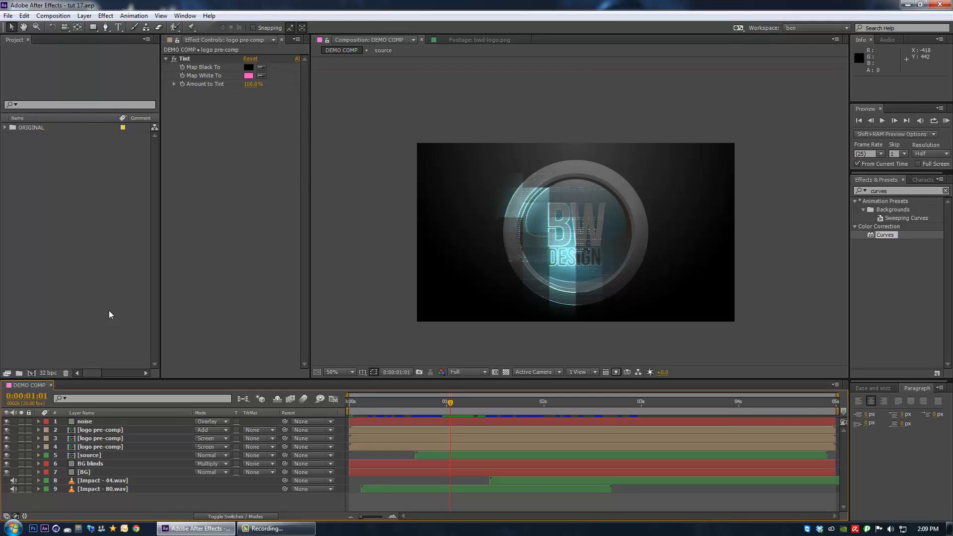
Step: Confirm 32 bits per channel color depth in the project settings and create a five-second 1280 x 720, 25 fps composition named source
{"action": "key", "text": "ctrl+alt+shift+k"}
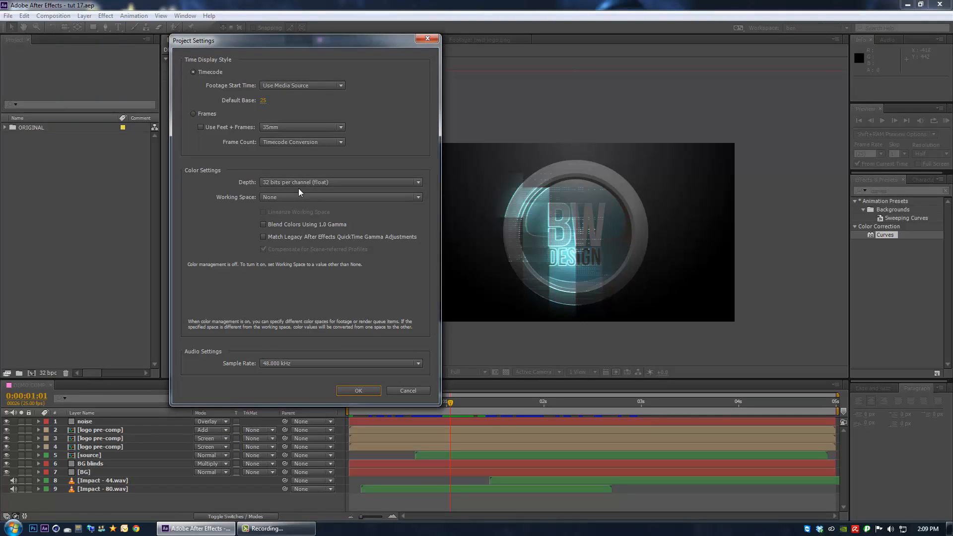
{"action": "left_click", "coordinate": [362, 390]}
{"action": "left_click", "coordinate": [56, 16]}
{"action": "left_click", "coordinate": [64, 24]}
{"action": "type", "text": "source"}
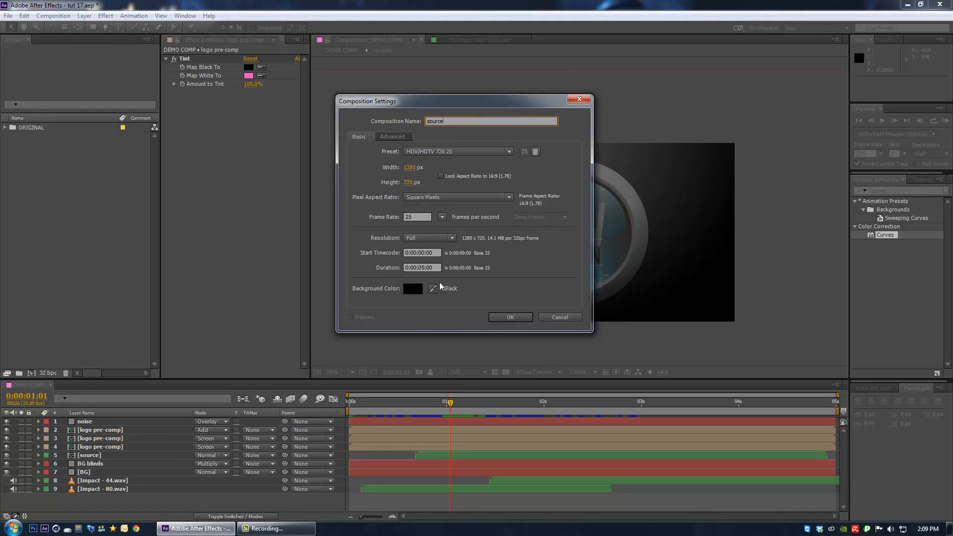
{"action": "left_click", "coordinate": [507, 318]}
Step: Add bwd-logo.png from the assets folder to the source composition and scale it to 60%
{"action": "left_click", "coordinate": [6, 128]}
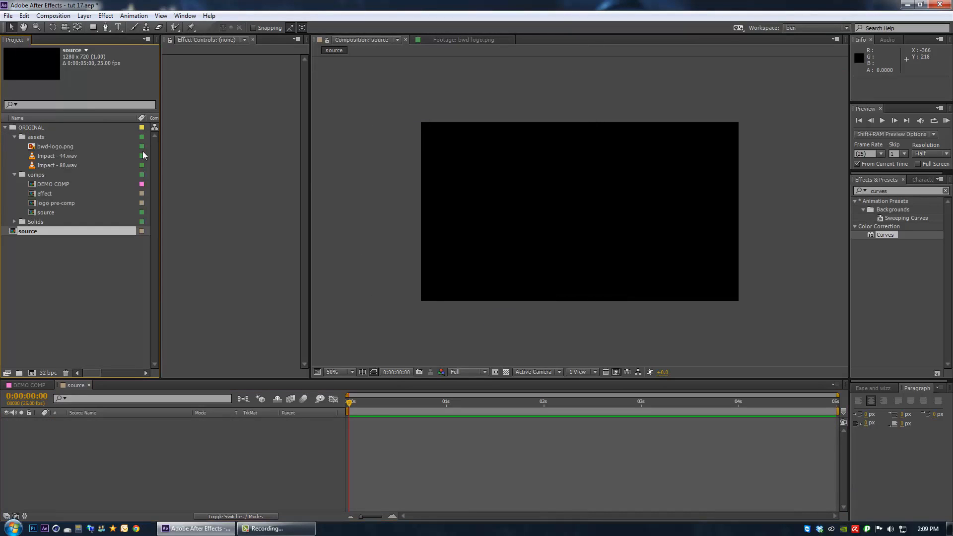
{"action": "left_click_drag", "start_coordinate": [55, 146], "coordinate": [104, 446]}
{"action": "key", "text": "s"}
{"action": "left_click", "coordinate": [213, 429]}
{"action": "type", "text": "60"}
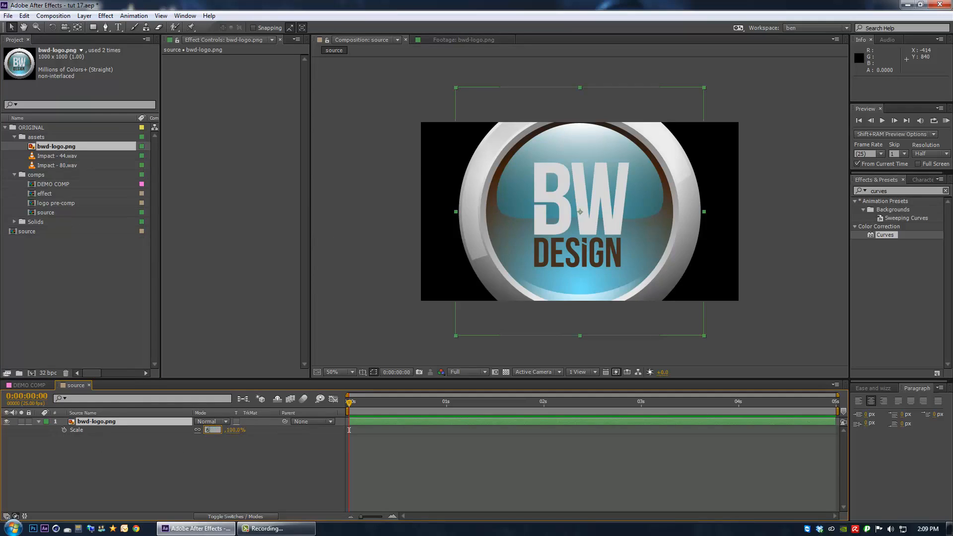
{"action": "key", "text": "Return"}
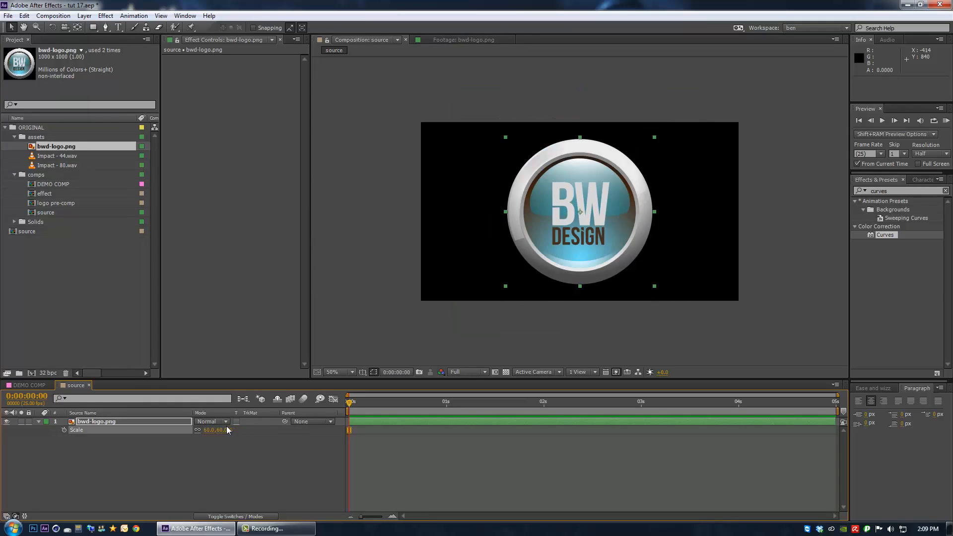
Step: Create another five-second 1280 x 720, 25 fps composition named FX
{"action": "left_click", "coordinate": [31, 372]}
{"action": "type", "text": "FX"}
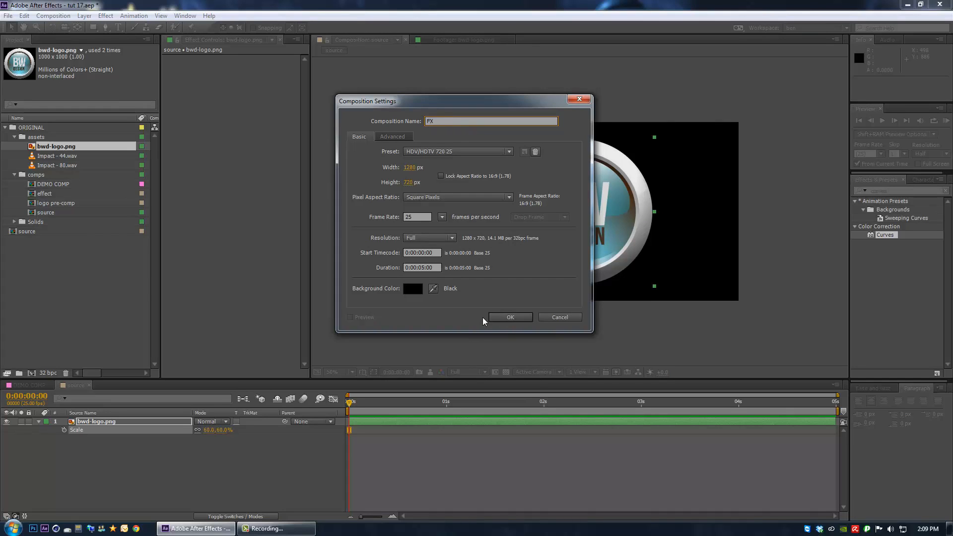
{"action": "left_click", "coordinate": [518, 320]}
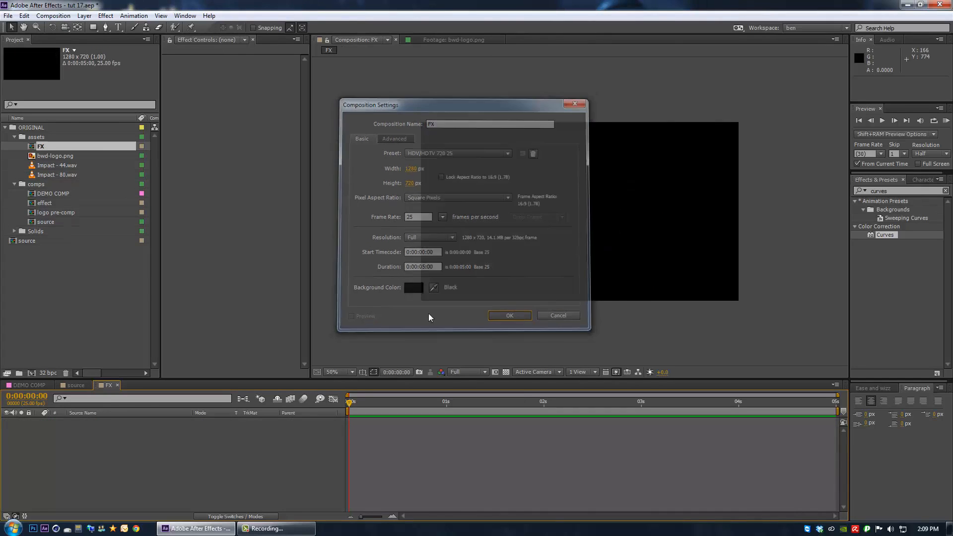
Step: Add a new gray solid to the FX composition with the default solid settings
{"action": "right_click", "coordinate": [64, 437]}
{"action": "mouse_move", "coordinate": [91, 327]}
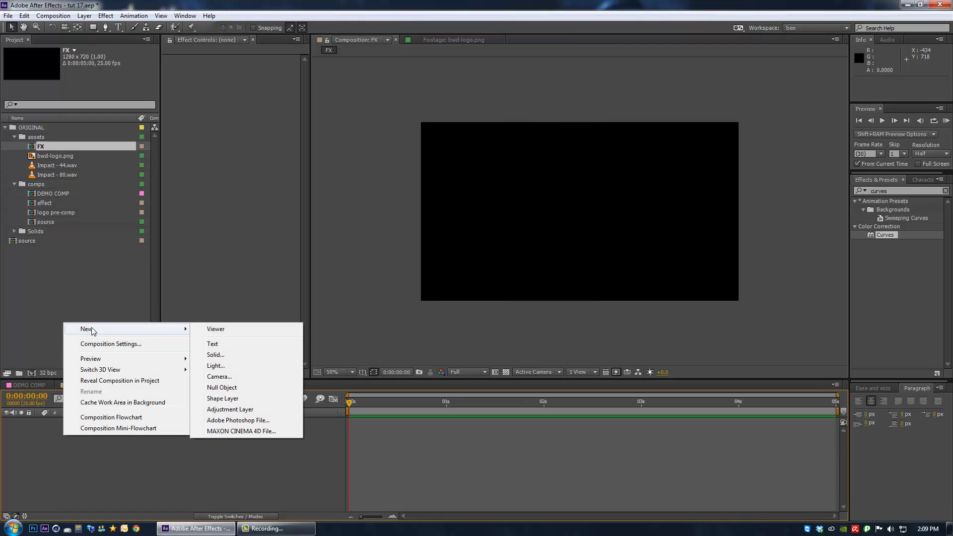
{"action": "left_click", "coordinate": [214, 354]}
{"action": "left_click", "coordinate": [390, 334]}
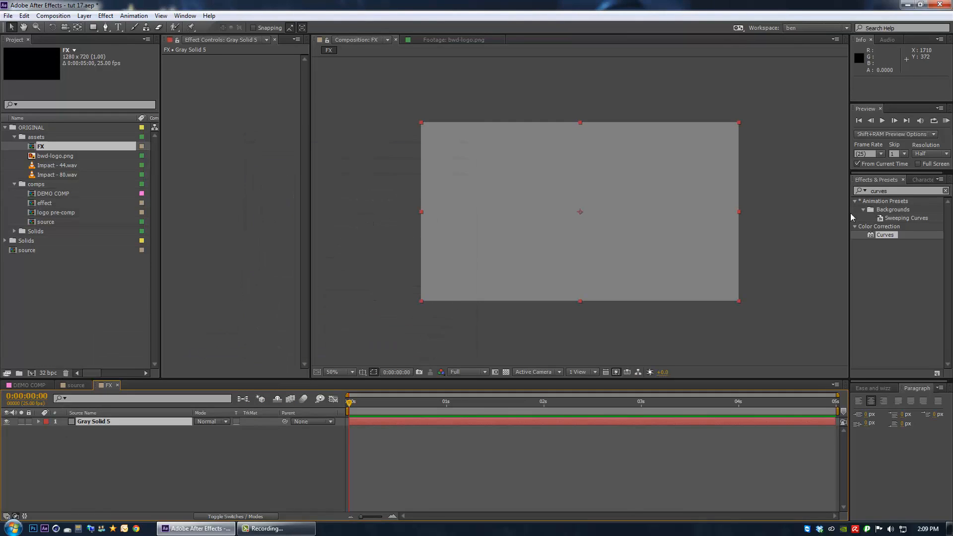
Step: Apply the Circle effect to the gray solid with radius 279, edge set to Thickness * Radius and thickness 43
{"action": "left_click", "coordinate": [895, 192]}
{"action": "type", "text": "circle"}
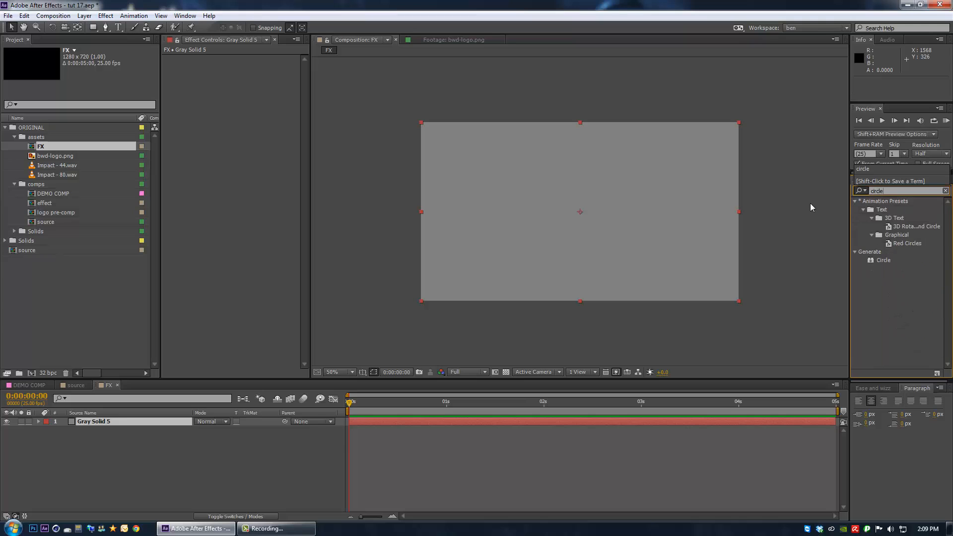
{"action": "left_click_drag", "start_coordinate": [875, 262], "coordinate": [97, 425]}
{"action": "left_click_drag", "start_coordinate": [256, 79], "coordinate": [351, 76]}
{"action": "left_click", "coordinate": [264, 85]}
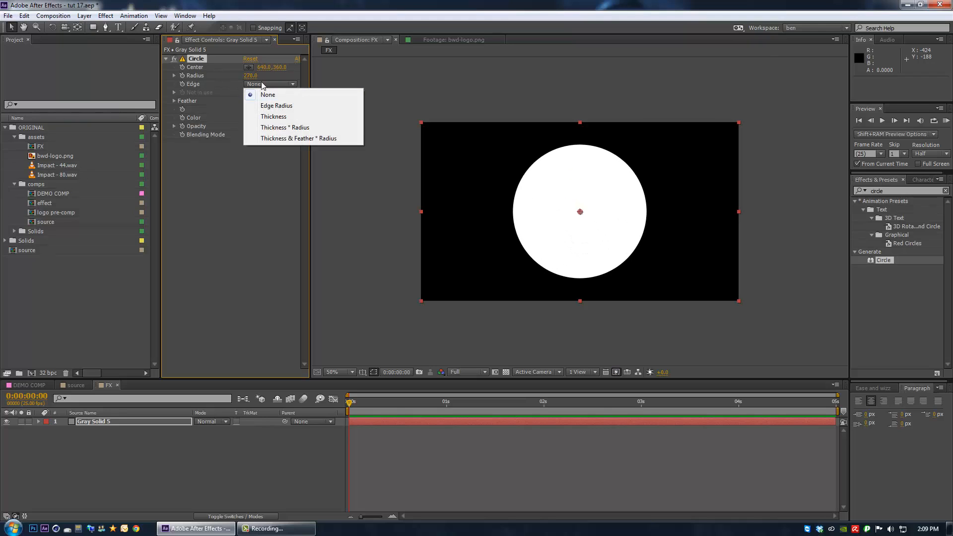
{"action": "left_click", "coordinate": [293, 129]}
{"action": "left_click_drag", "start_coordinate": [255, 94], "coordinate": [271, 95]}
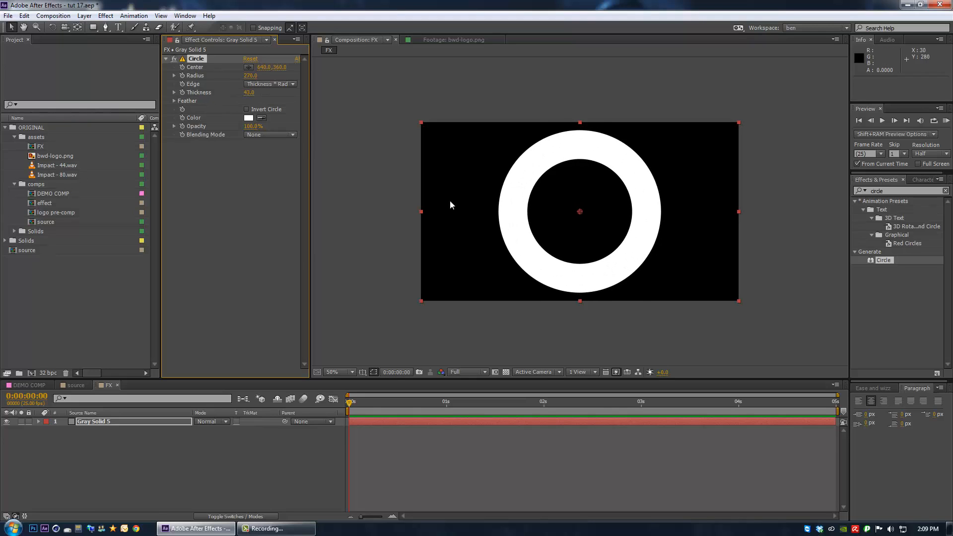
Step: Keyframe the circle's center at the first frame, placing it outside the frame's lower-left corner at about -368, 882
{"action": "left_click", "coordinate": [345, 409]}
{"action": "left_click", "coordinate": [201, 75]}
{"action": "left_click", "coordinate": [248, 67]}
{"action": "left_click", "coordinate": [360, 323]}
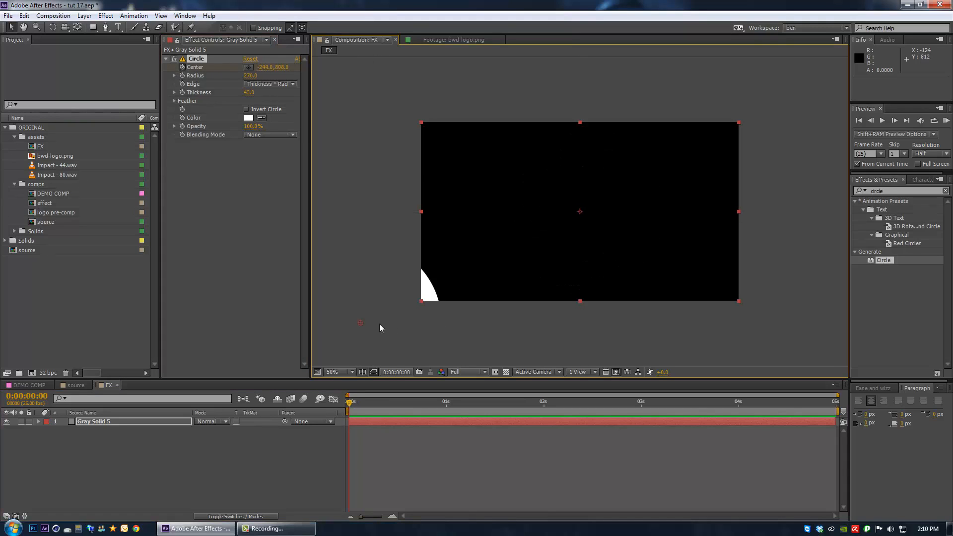
{"action": "left_click_drag", "start_coordinate": [363, 324], "coordinate": [329, 341]}
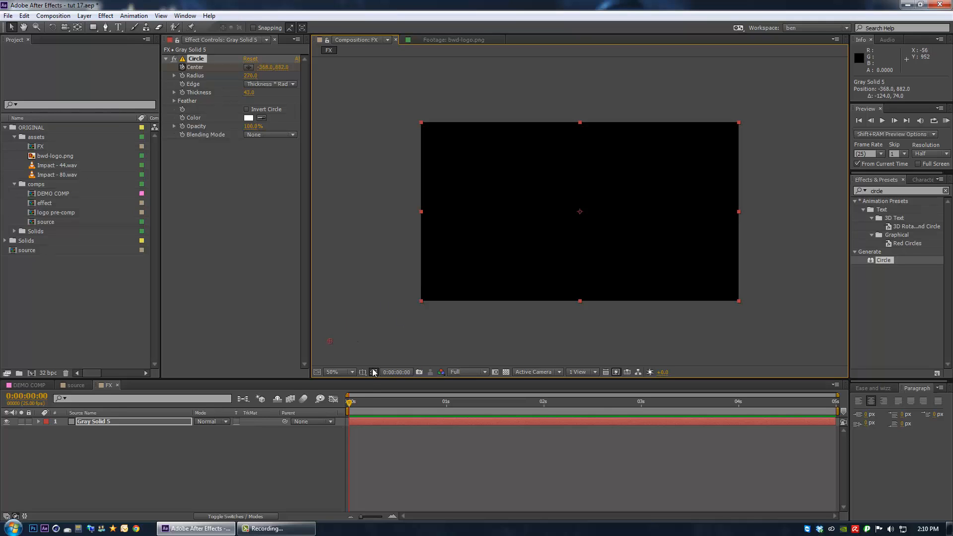
Step: At about 2.6 seconds, move the circle's center beyond the frame's upper-right corner to about 1674, -122, and return to the first frame
{"action": "left_click_drag", "start_coordinate": [362, 400], "coordinate": [601, 419]}
{"action": "left_click_drag", "start_coordinate": [332, 341], "coordinate": [341, 327]}
{"action": "left_click_drag", "start_coordinate": [407, 283], "coordinate": [839, 93]}
{"action": "left_click_drag", "start_coordinate": [598, 394], "coordinate": [320, 426]}
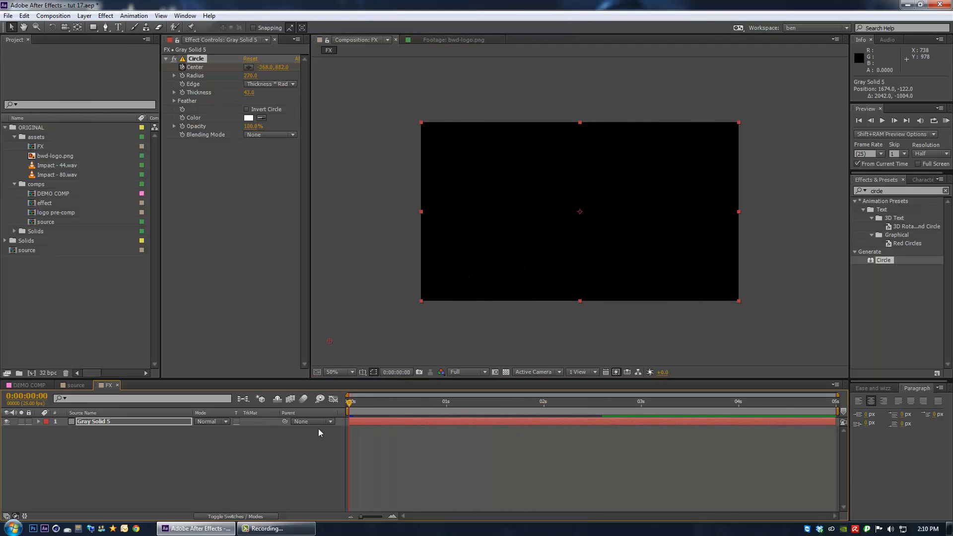
Step: Apply the Mosaic effect to the gray solid and go to 0:00:01:10 to see the pixelated ring
{"action": "key", "text": "ctrl+5"}
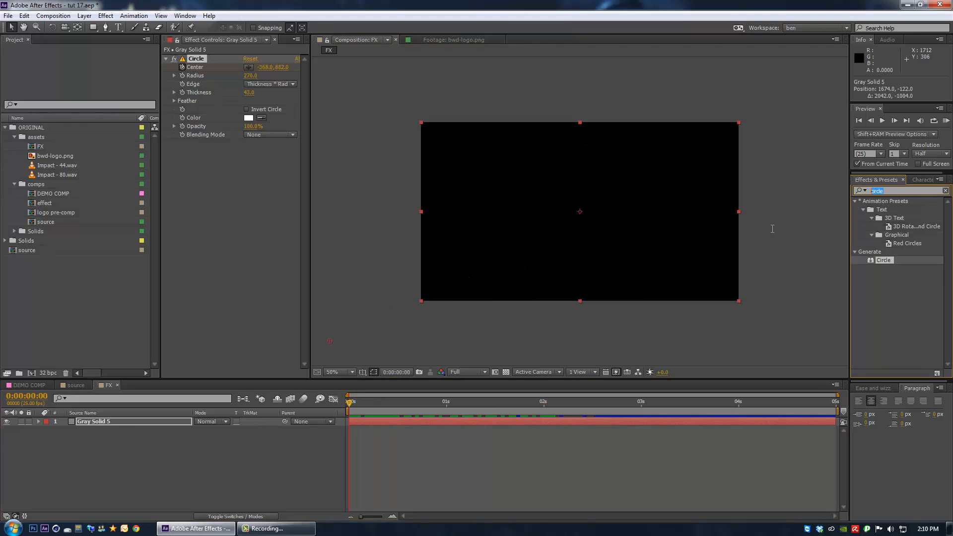
{"action": "type", "text": "mos"}
{"action": "left_click_drag", "start_coordinate": [883, 237], "coordinate": [99, 423]}
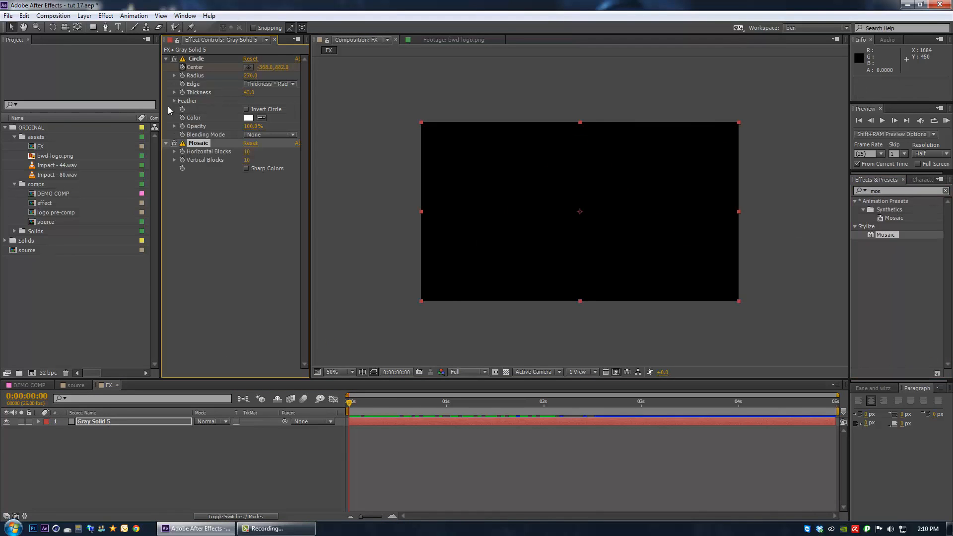
{"action": "left_click_drag", "start_coordinate": [353, 401], "coordinate": [486, 412]}
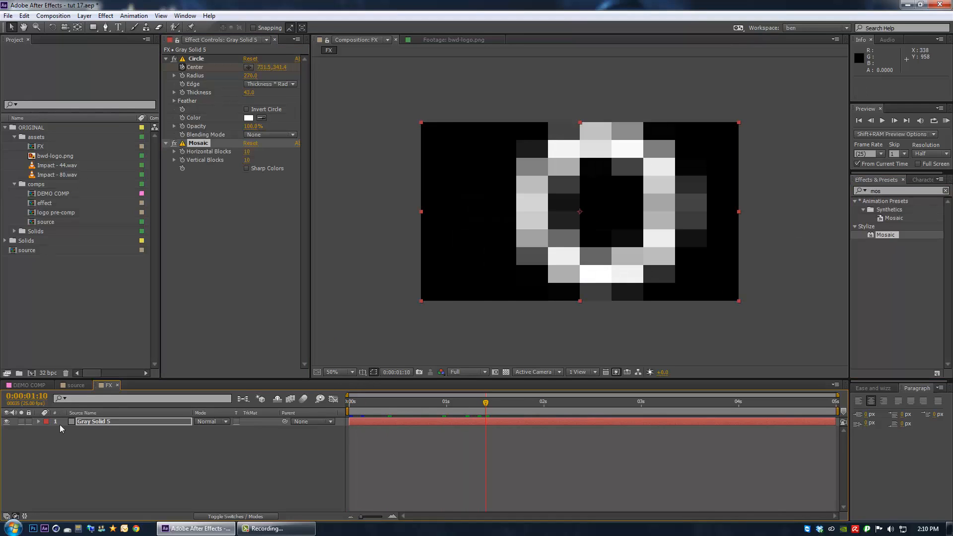
Step: Duplicate the gray solid, place the copy beneath the original and remove the Mosaic effect from the lower solid
{"action": "left_click", "coordinate": [105, 423]}
{"action": "key", "text": "ctrl+d"}
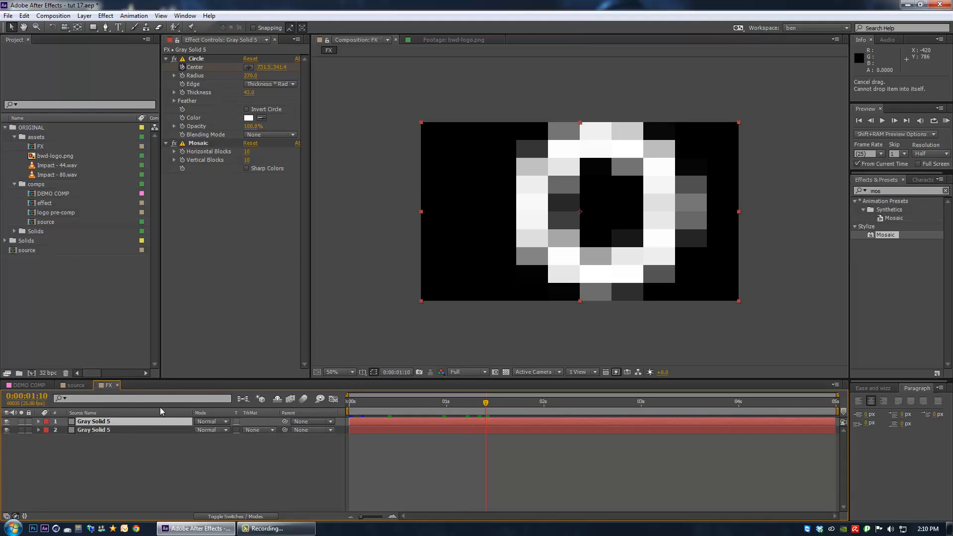
{"action": "left_click_drag", "start_coordinate": [90, 421], "coordinate": [116, 449]}
{"action": "left_click", "coordinate": [202, 180]}
{"action": "left_click", "coordinate": [198, 143]}
{"action": "key", "text": "Delete"}
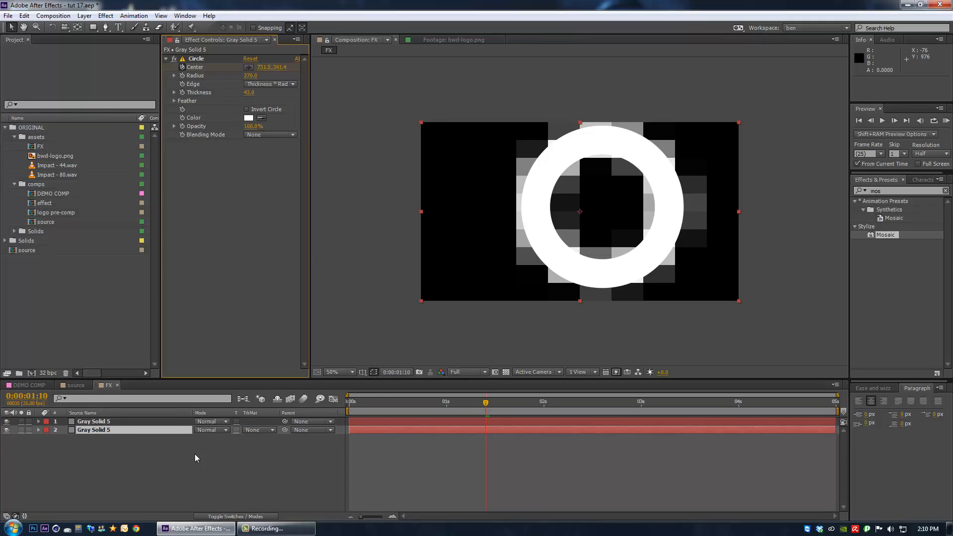
Step: Apply the Turbulent Displace effect to the lower solid and set its displacement to Cross Displacement
{"action": "key", "text": "ctrl+5"}
{"action": "type", "text": "turb"}
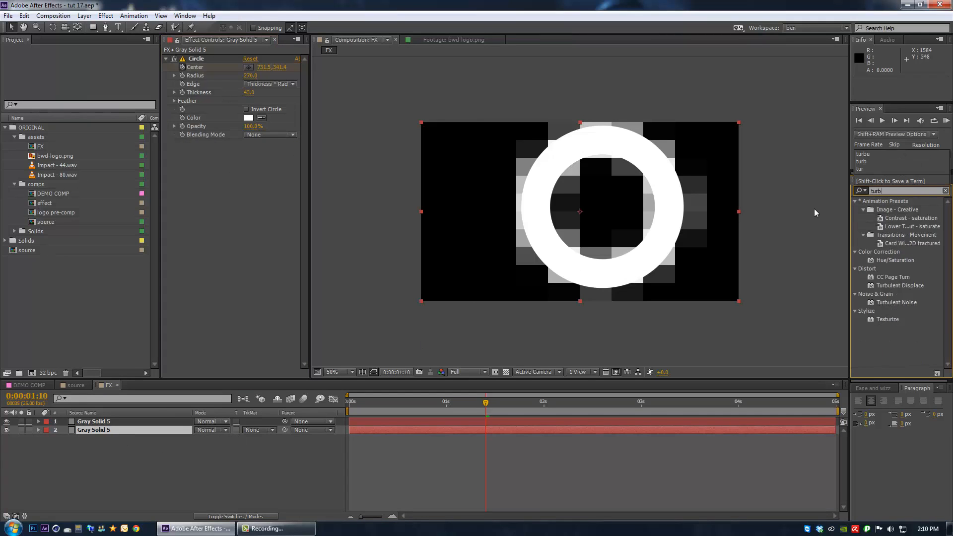
{"action": "left_click", "coordinate": [892, 209]}
{"action": "left_click_drag", "start_coordinate": [892, 210], "coordinate": [118, 429]}
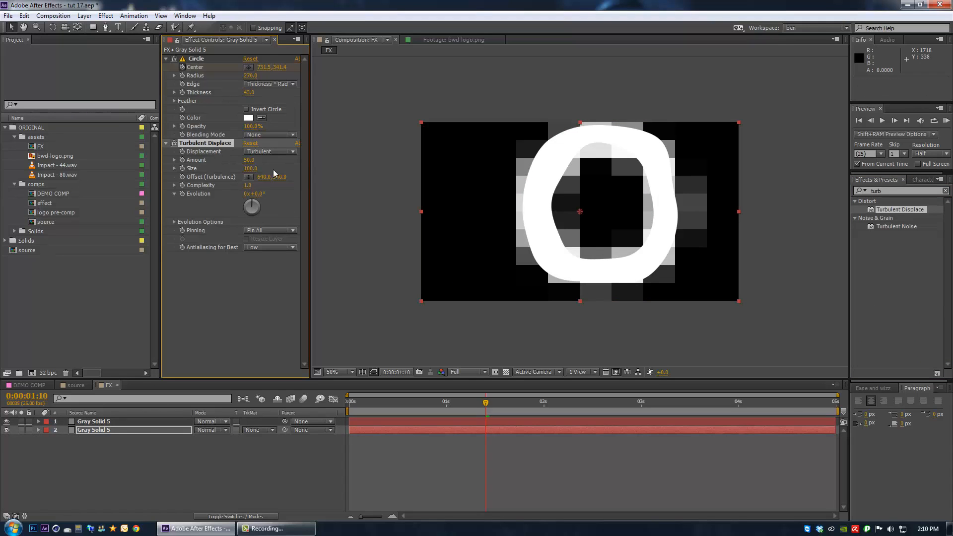
{"action": "left_click", "coordinate": [253, 151]}
{"action": "left_click", "coordinate": [270, 261]}
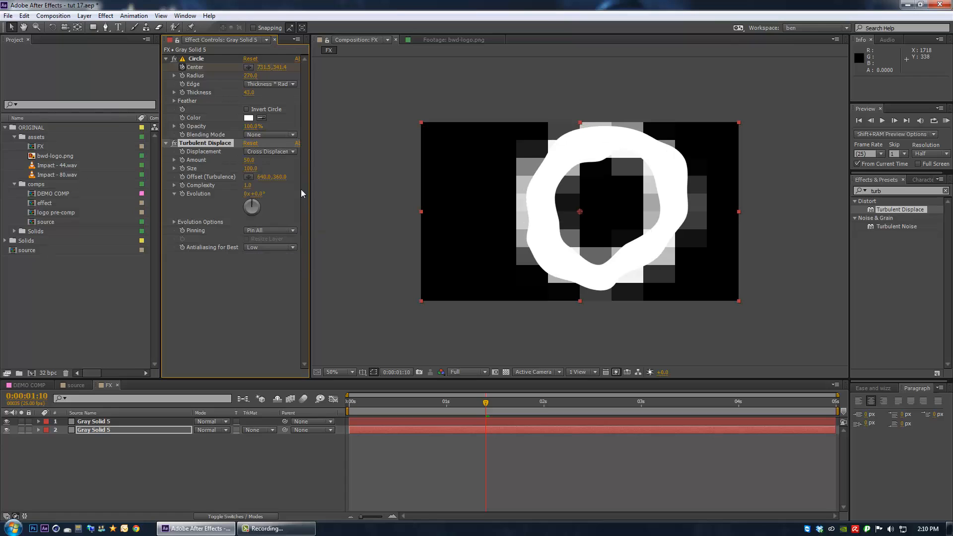
Step: Set the Turbulent Displace size to 4 and raise its amount to about 4131
{"action": "left_click", "coordinate": [251, 161]}
{"action": "type", "text": "2800"}
{"action": "key", "text": "Return"}
{"action": "left_click", "coordinate": [258, 170]}
{"action": "type", "text": "4"}
{"action": "key", "text": "Return"}
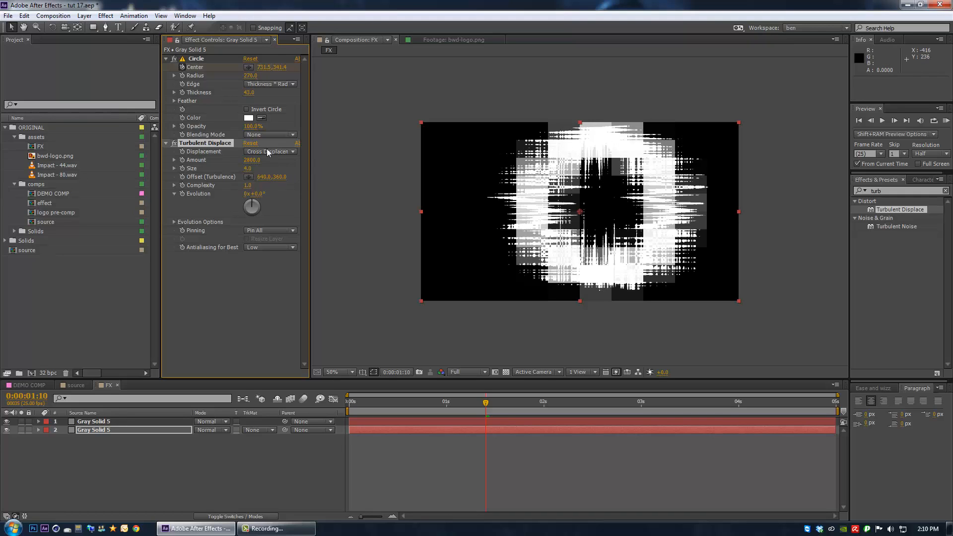
{"action": "left_click_drag", "start_coordinate": [252, 160], "coordinate": [328, 165]}
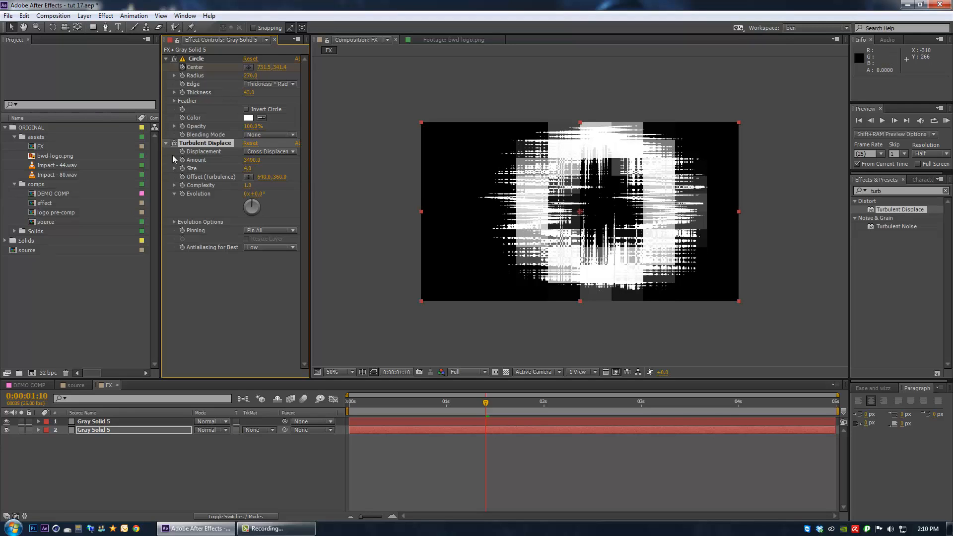
{"action": "mouse_move", "coordinate": [253, 160]}
{"action": "left_mouse_down"}
{"action": "mouse_move", "coordinate": [505, 171]}
{"action": "mouse_move", "coordinate": [475, 175]}
{"action": "mouse_move", "coordinate": [491, 174]}
{"action": "left_mouse_up"}
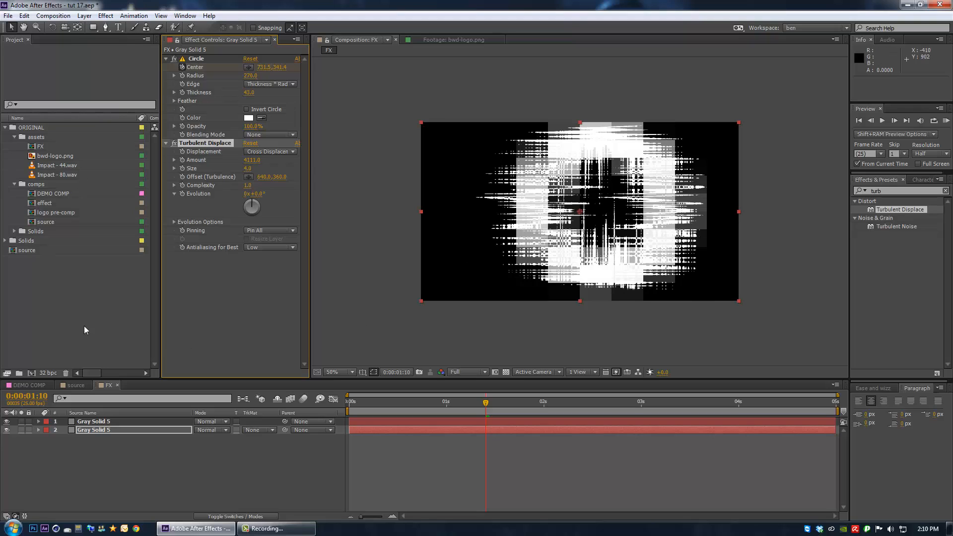
Step: Set the opacity of the upper mosaic solid to 55%
{"action": "left_click", "coordinate": [124, 420]}
{"action": "key", "text": "t"}
{"action": "left_click", "coordinate": [203, 429]}
{"action": "type", "text": "55"}
{"action": "key", "text": "Return"}
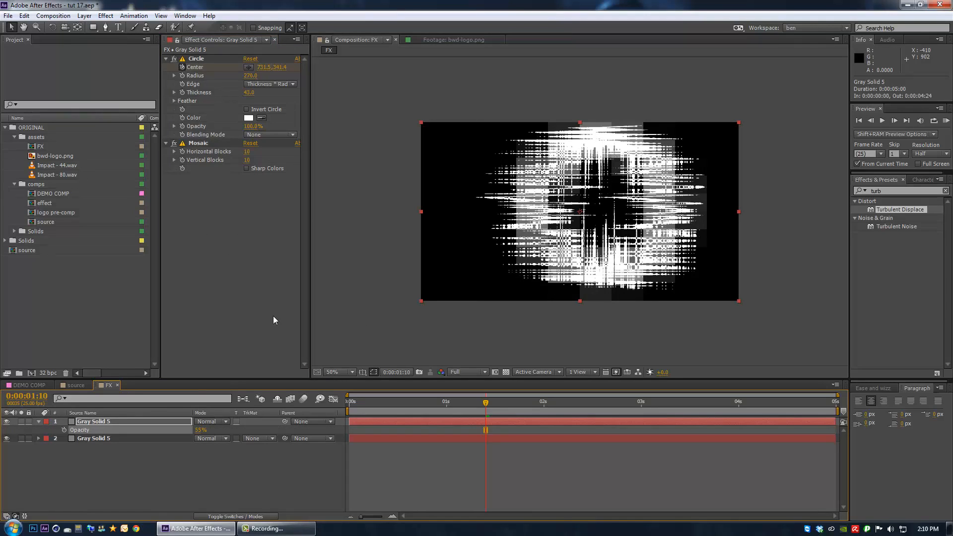
Step: Create an adjustment layer named grid and place it beneath both gray solids
{"action": "left_click", "coordinate": [101, 477]}
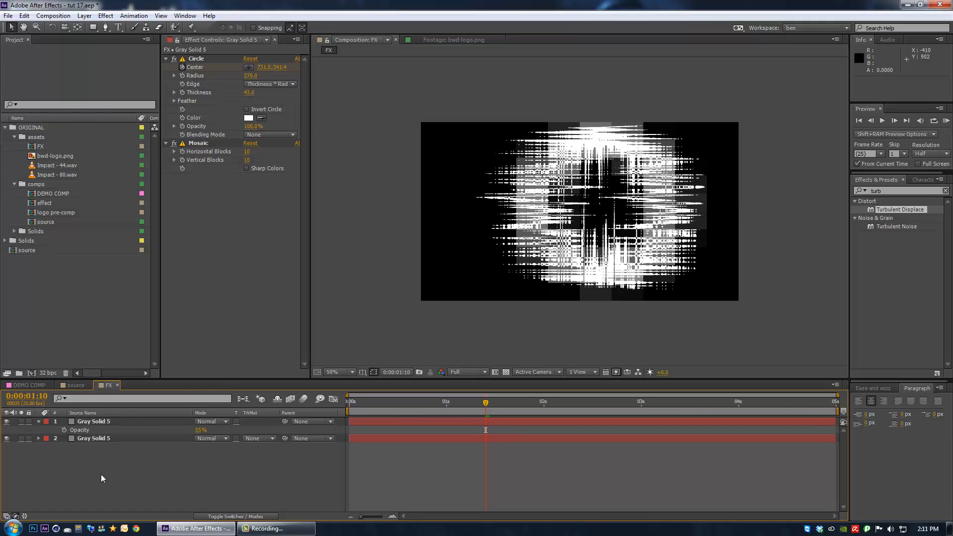
{"action": "key", "text": "ctrl+alt+y"}
{"action": "key", "text": "Return"}
{"action": "type", "text": "grid"}
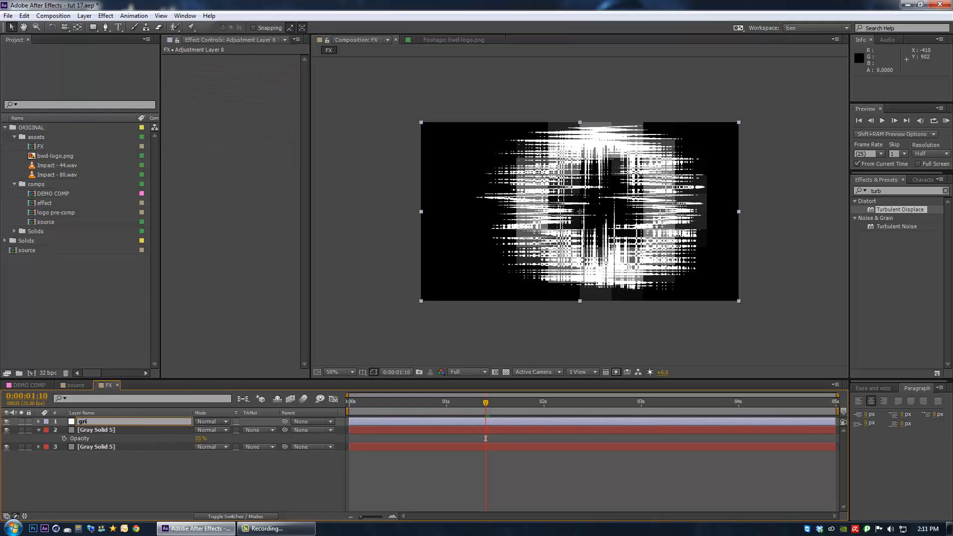
{"action": "key", "text": "Return"}
{"action": "left_click_drag", "start_coordinate": [82, 420], "coordinate": [123, 456]}
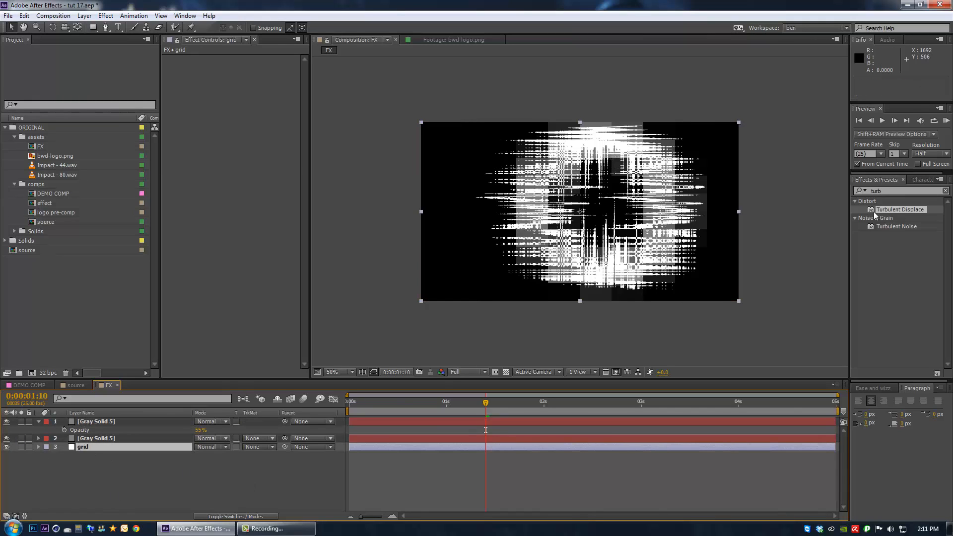
Step: Apply the Grid effect to the grid adjustment layer
{"action": "left_click", "coordinate": [876, 191]}
{"action": "type", "text": "grid"}
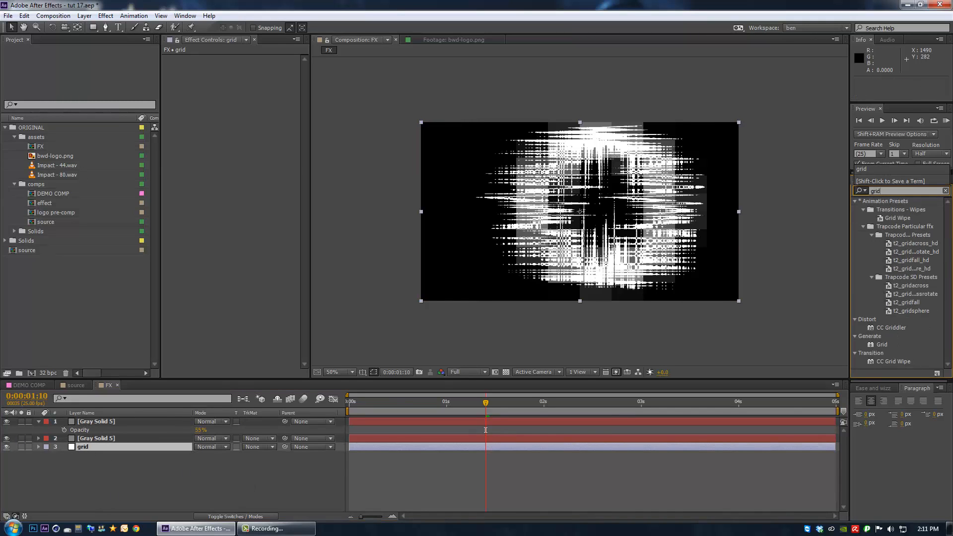
{"action": "left_click", "coordinate": [881, 344]}
{"action": "left_click", "coordinate": [4, 468]}
{"action": "left_click_drag", "start_coordinate": [4, 465], "coordinate": [107, 448]}
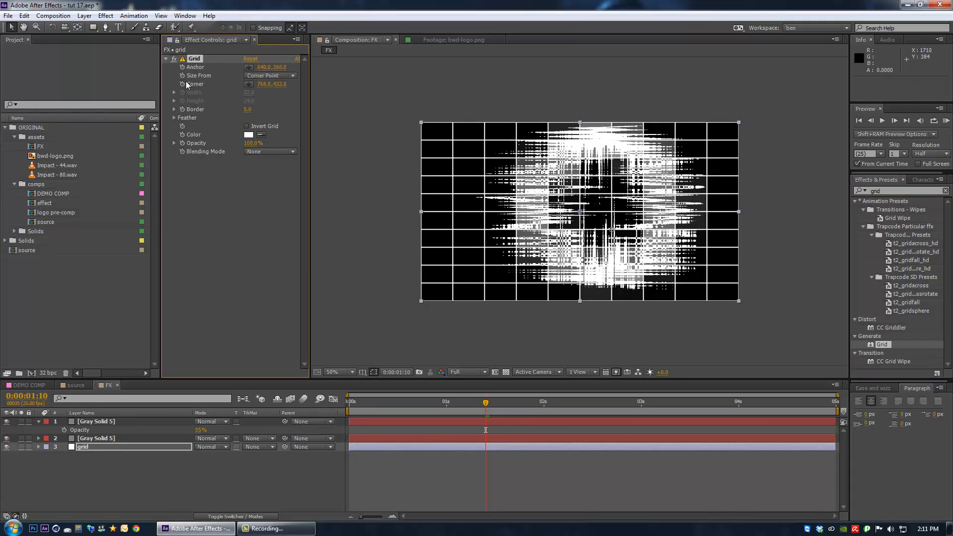
Step: Size the Grid effect from Width & Height Sliders, with width and height both set to 8
{"action": "left_click", "coordinate": [259, 75]}
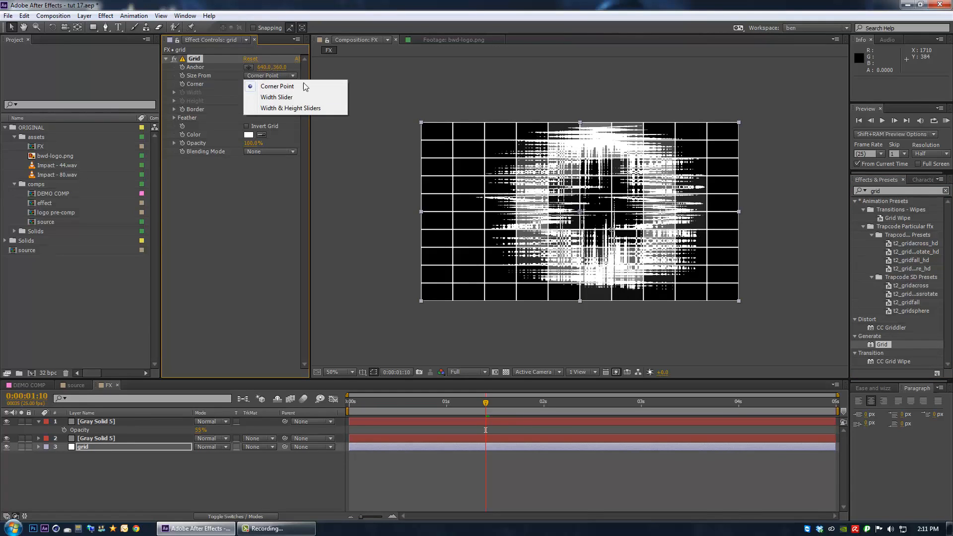
{"action": "left_click", "coordinate": [288, 108]}
{"action": "left_click", "coordinate": [253, 92]}
{"action": "type", "text": "8"}
{"action": "key", "text": "Tab"}
{"action": "type", "text": "8"}
{"action": "key", "text": "Return"}
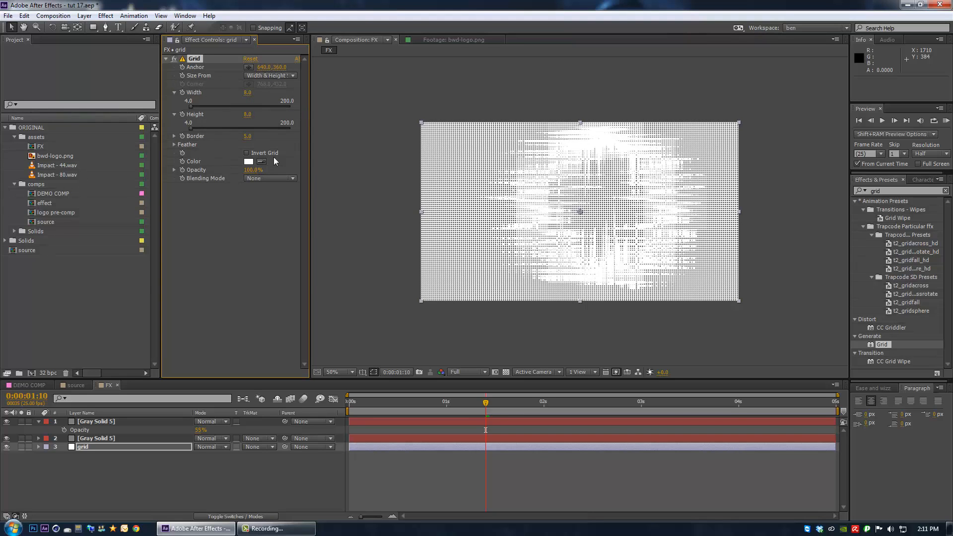
Step: Invert the Grid effect on the grid adjustment layer and set its opacity to 50%
{"action": "left_click", "coordinate": [257, 171]}
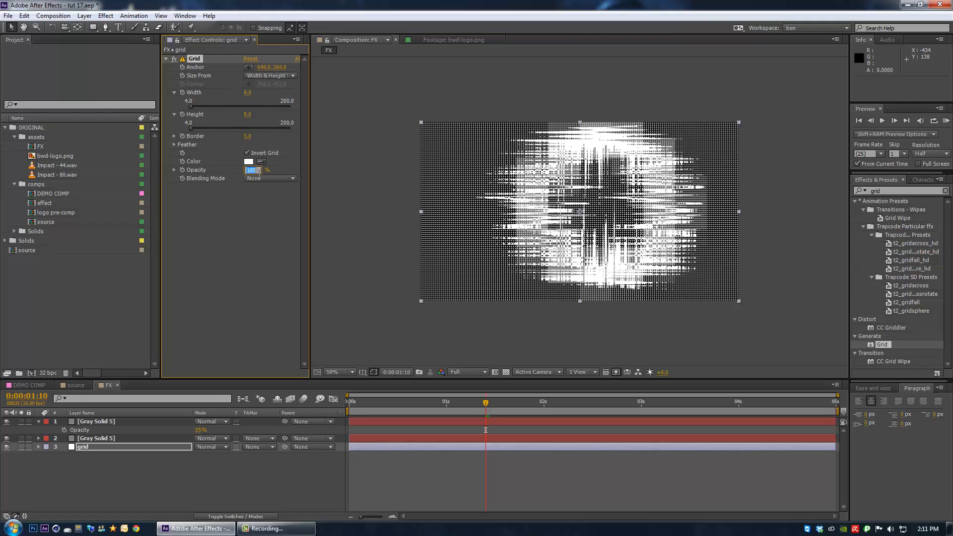
{"action": "type", "text": "50"}
{"action": "key", "text": "Return"}
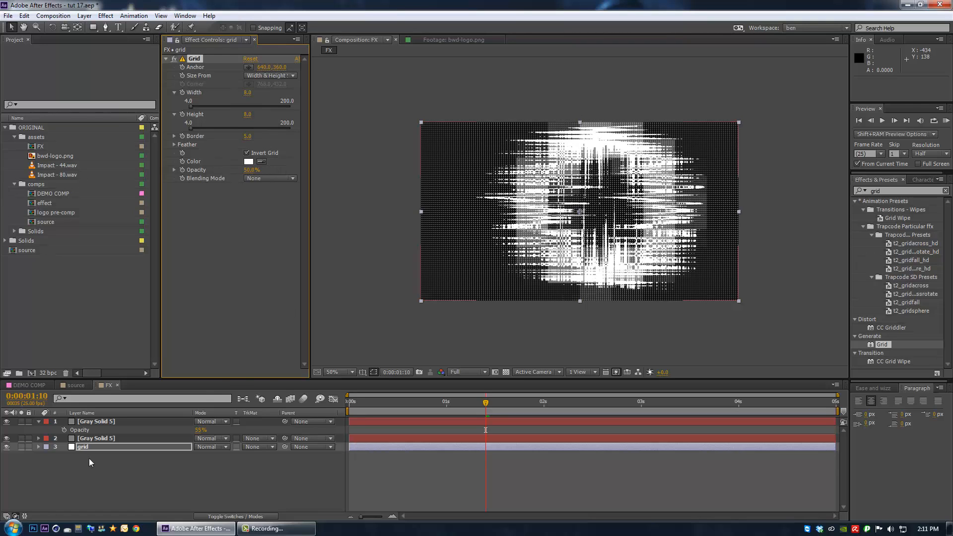
Step: Set the grid layer's track matte to Luma Matte using the gray solid directly above it, and preview the frames
{"action": "left_click", "coordinate": [251, 448]}
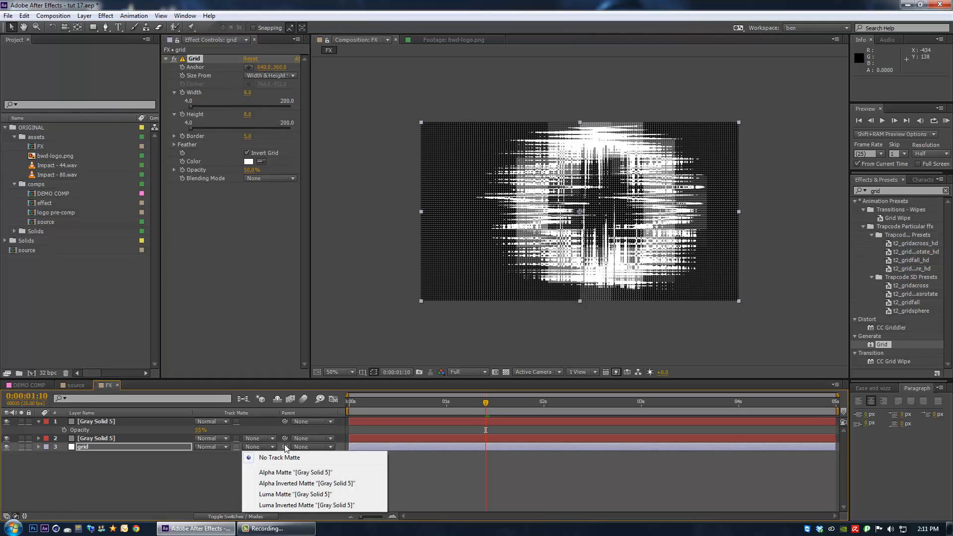
{"action": "left_click", "coordinate": [268, 494]}
{"action": "left_click_drag", "start_coordinate": [353, 398], "coordinate": [520, 431]}
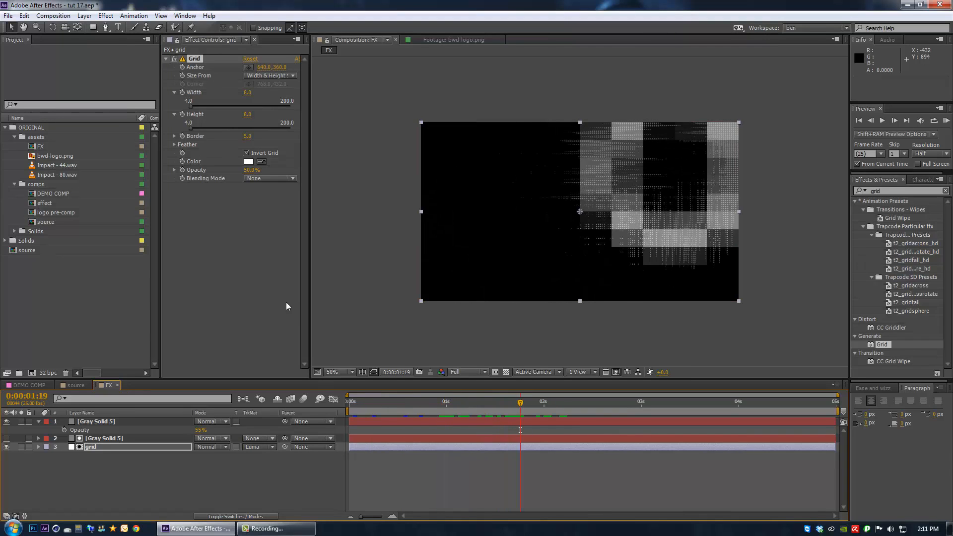
Step: Create a composition named MAIN at 1280 x 720, 25 fps and five seconds long
{"action": "left_click", "coordinate": [33, 372]}
{"action": "type", "text": "MAIN"}
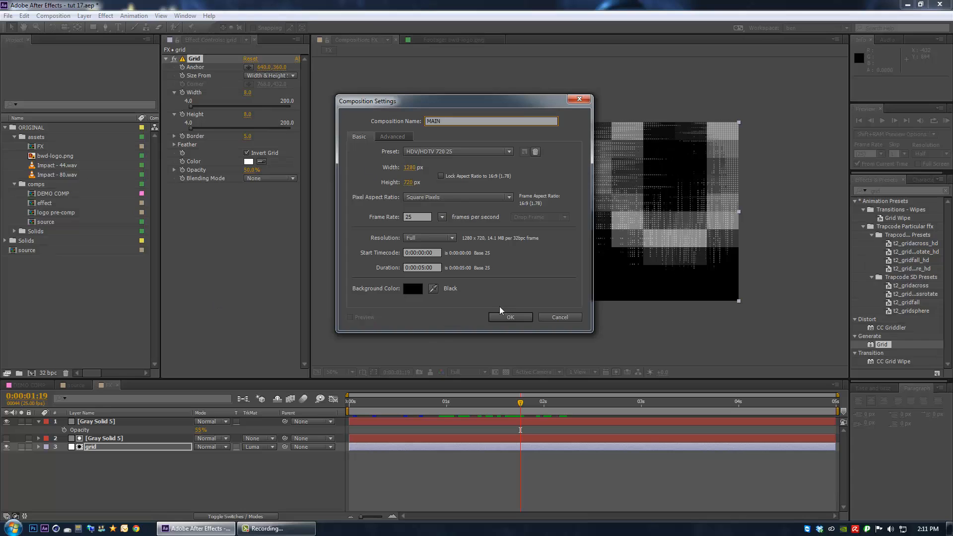
{"action": "left_click", "coordinate": [508, 320]}
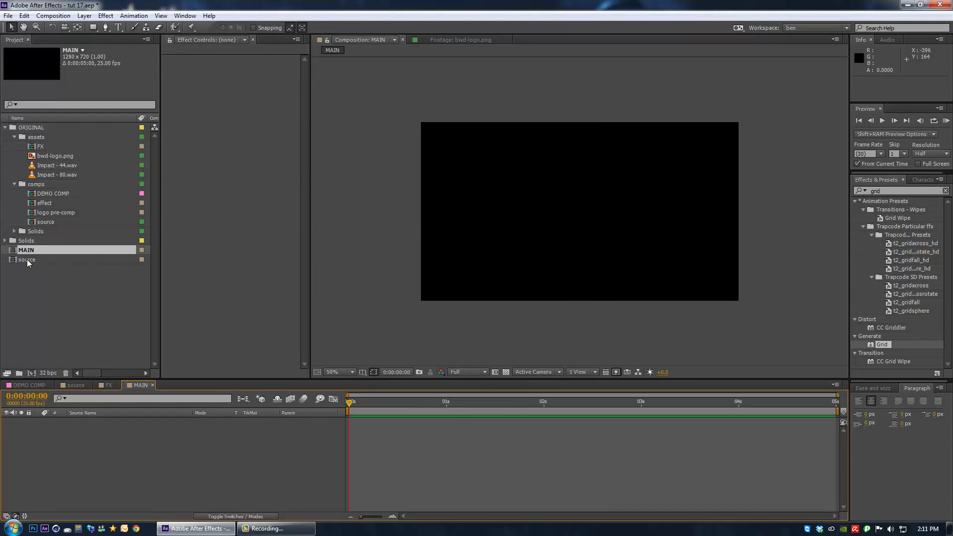
Step: Place the source composition in MAIN and add the FX composition above it
{"action": "left_click_drag", "start_coordinate": [26, 259], "coordinate": [102, 410]}
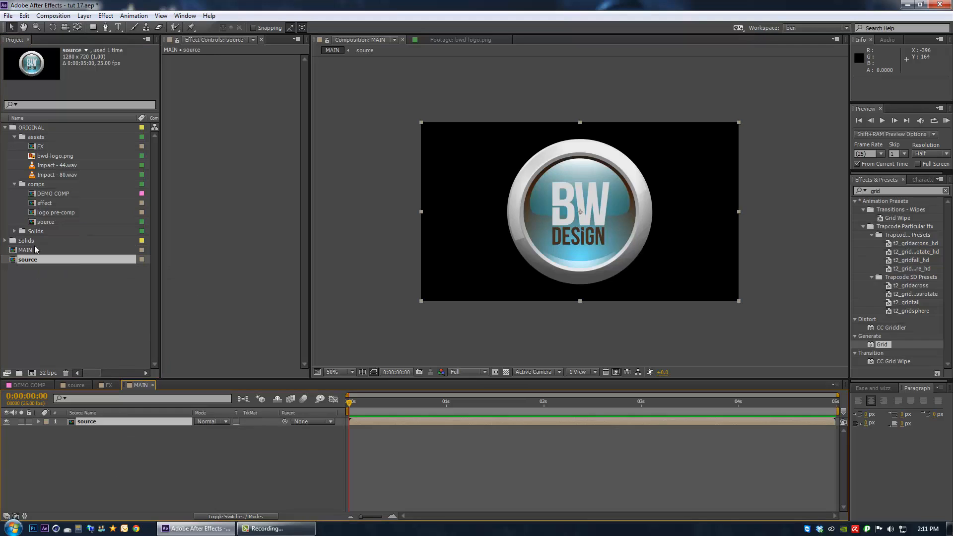
{"action": "left_click_drag", "start_coordinate": [187, 282], "coordinate": [95, 419]}
{"action": "left_click", "coordinate": [91, 430]}
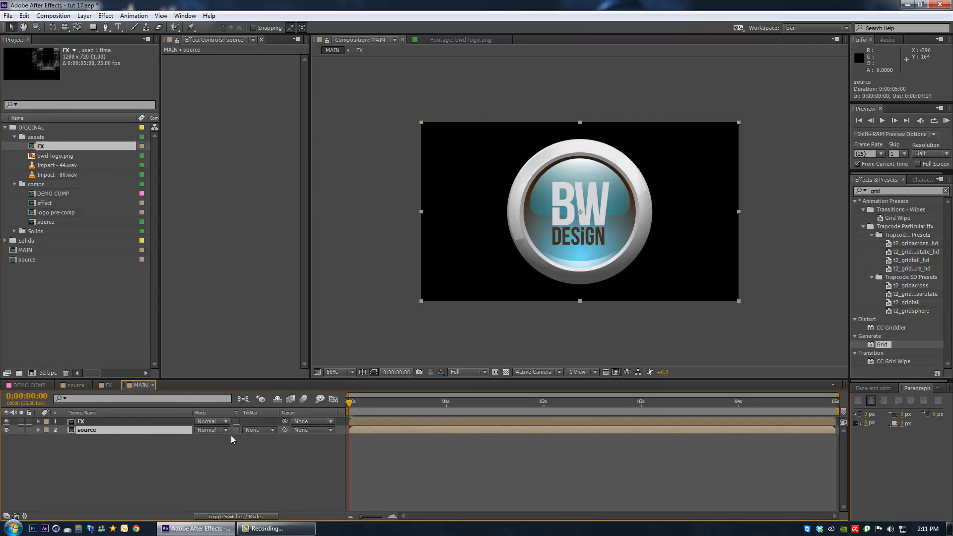
Step: Set the source layer's track matte to Luma using the FX layer and preview the reveal
{"action": "left_click", "coordinate": [253, 429]}
{"action": "left_click", "coordinate": [277, 477]}
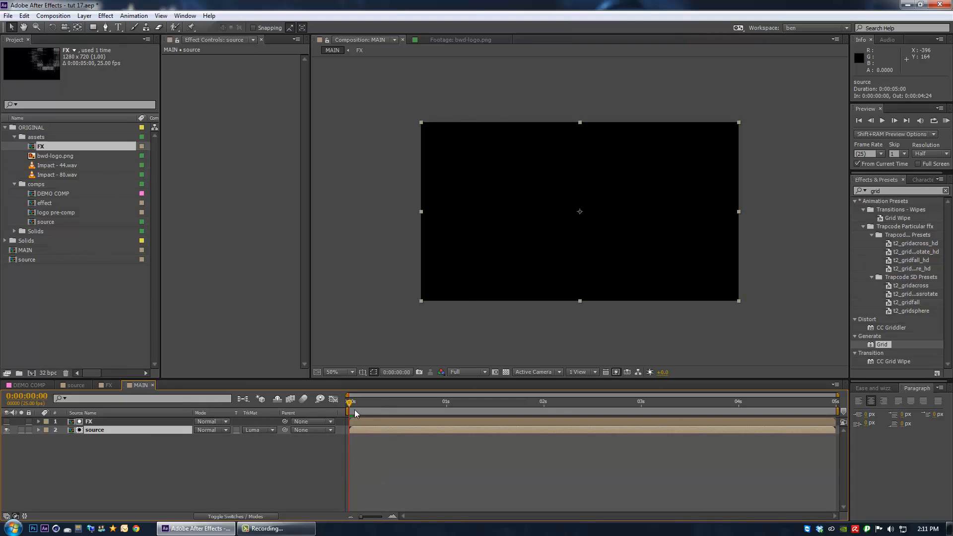
{"action": "left_click_drag", "start_coordinate": [376, 402], "coordinate": [490, 413]}
Step: Move the FX composition out of the assets folder to the project root and collapse the ORIGINAL folder
{"action": "left_click_drag", "start_coordinate": [42, 151], "coordinate": [39, 270]}
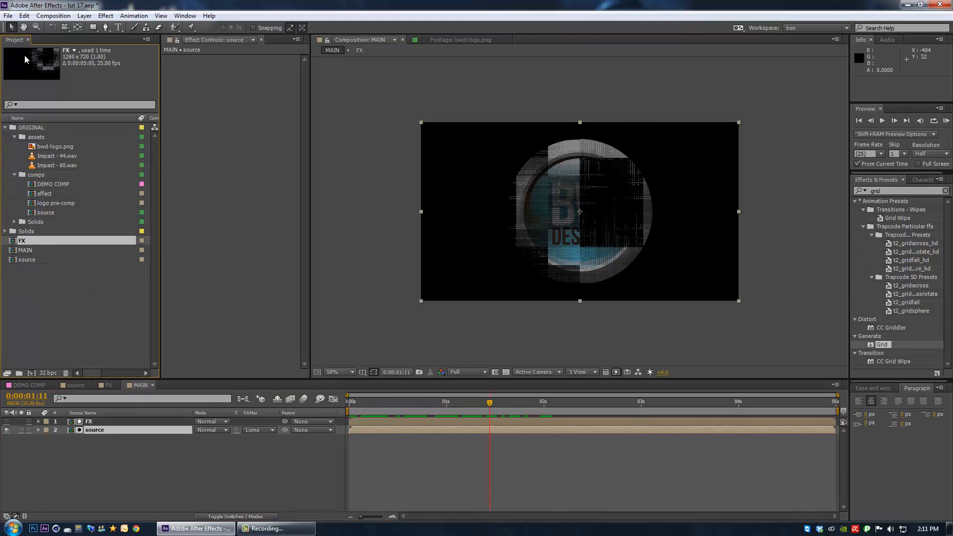
{"action": "left_click", "coordinate": [5, 128]}
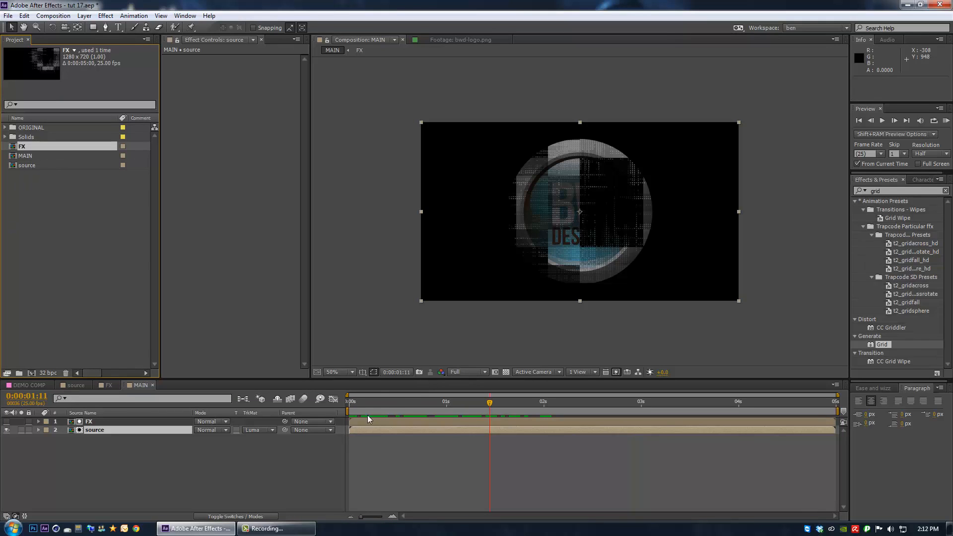
{"action": "left_click_drag", "start_coordinate": [364, 404], "coordinate": [454, 411]}
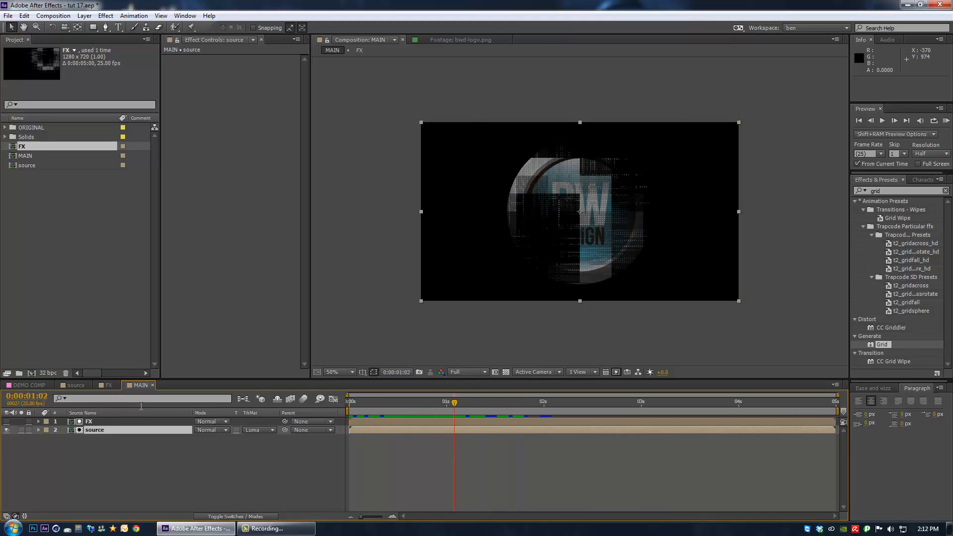
Step: Apply the Find Edges effect to the source layer in MAIN and invert it
{"action": "left_click", "coordinate": [96, 421]}
{"action": "left_click", "coordinate": [92, 429]}
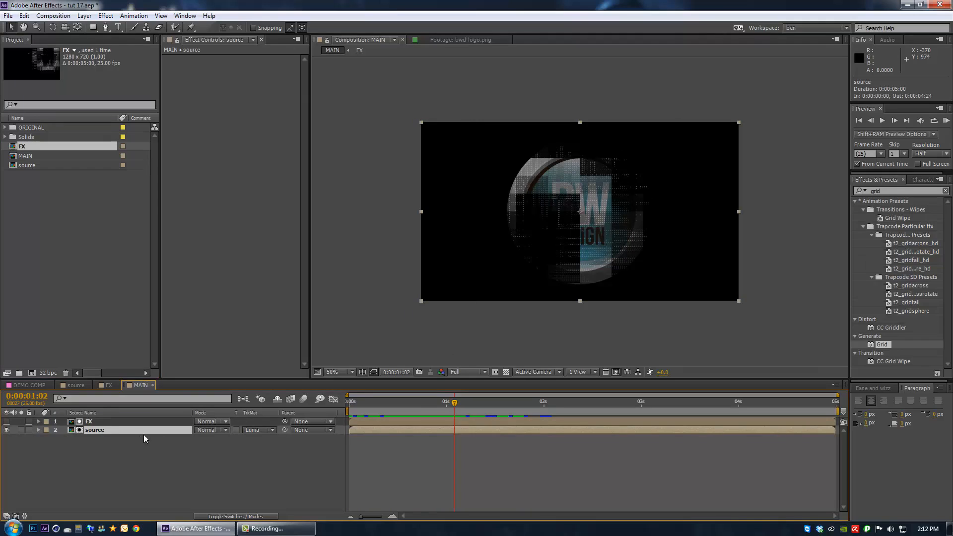
{"action": "double_click", "coordinate": [898, 195]}
{"action": "type", "text": "find"}
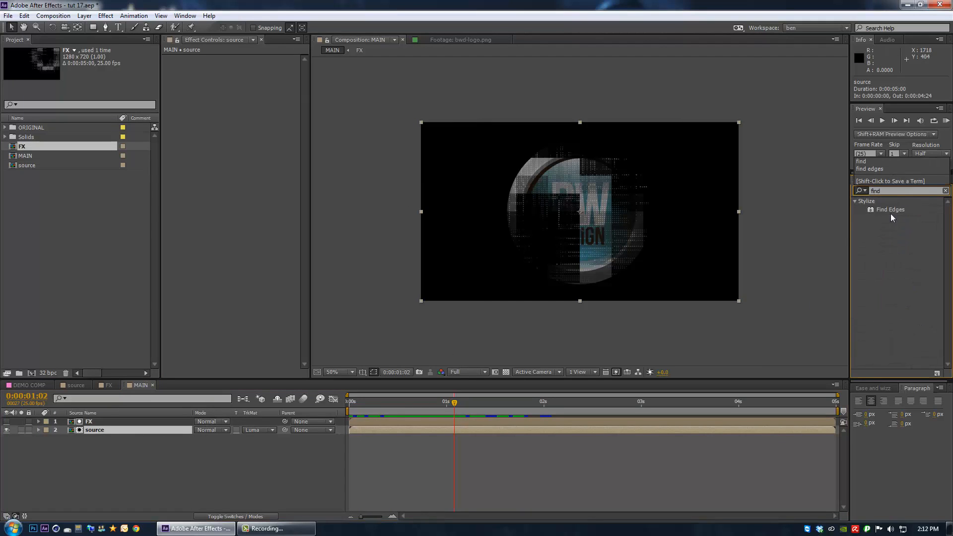
{"action": "left_click_drag", "start_coordinate": [900, 215], "coordinate": [106, 431]}
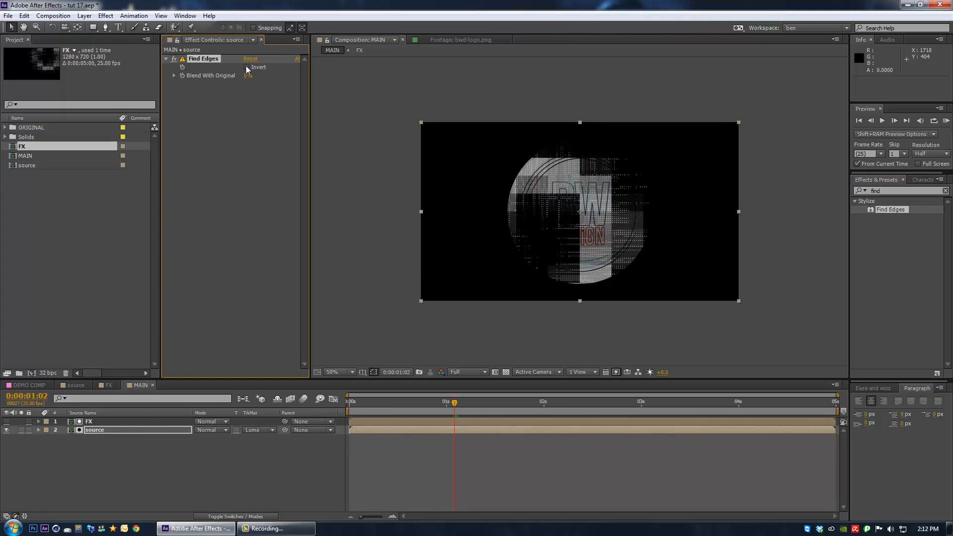
{"action": "left_click", "coordinate": [246, 67]}
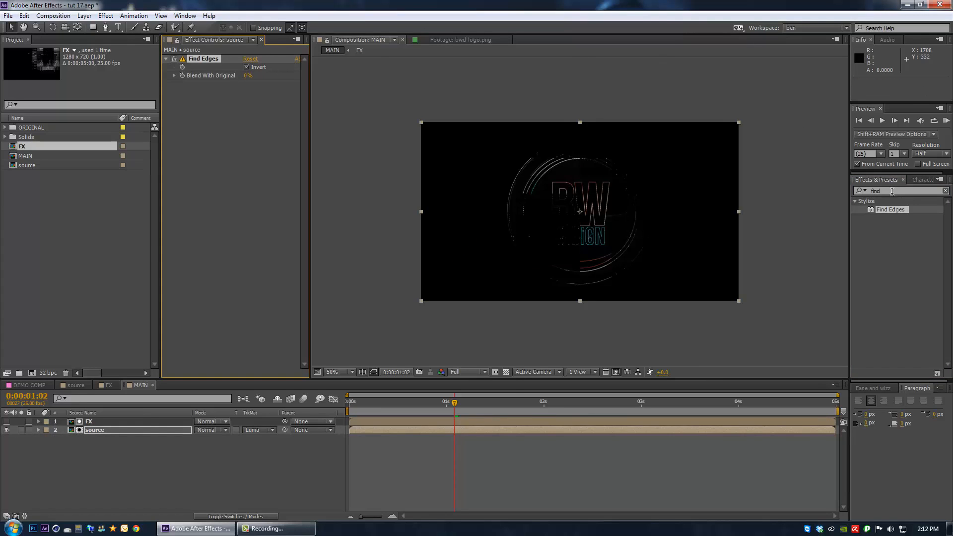
Step: Add the Tint effect after Find Edges on the source layer
{"action": "type", "text": "tint"}
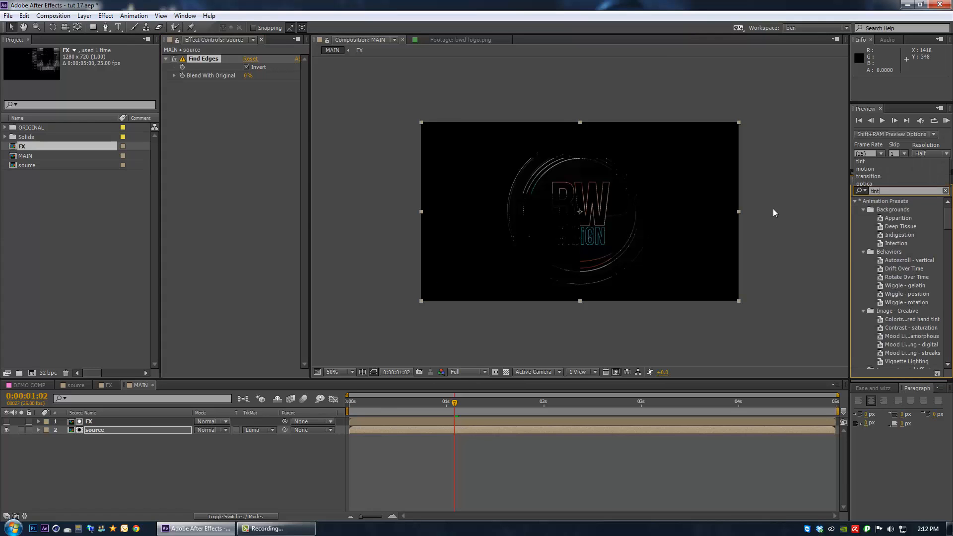
{"action": "left_click_drag", "start_coordinate": [878, 234], "coordinate": [238, 128]}
{"action": "scroll", "coordinate": [539, 215], "scroll_direction": "up", "scroll_amount": 2}
{"action": "scroll", "coordinate": [535, 213], "scroll_direction": "down", "scroll_amount": 1}
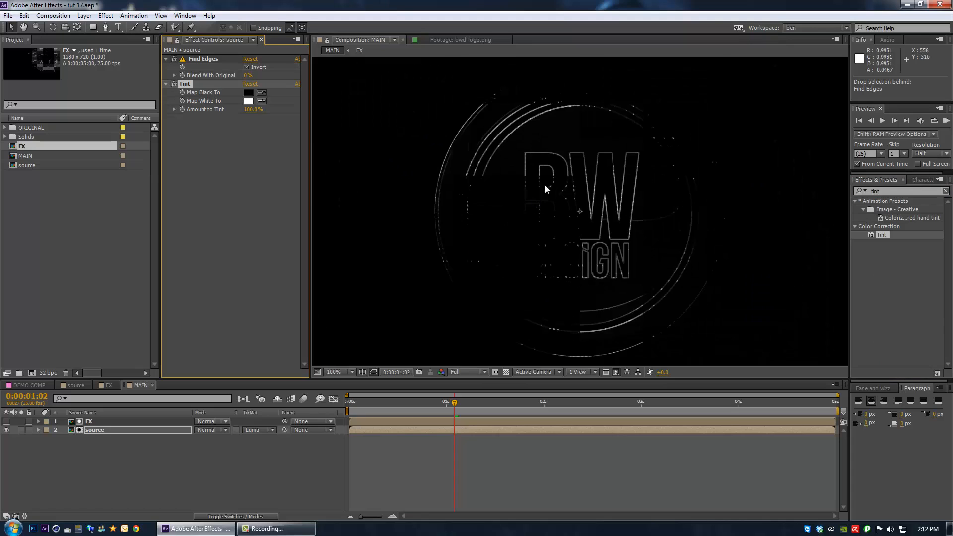
Step: Add the Stylize Glow effect below Tint on the source layer
{"action": "double_click", "coordinate": [895, 190]}
{"action": "type", "text": "glow"}
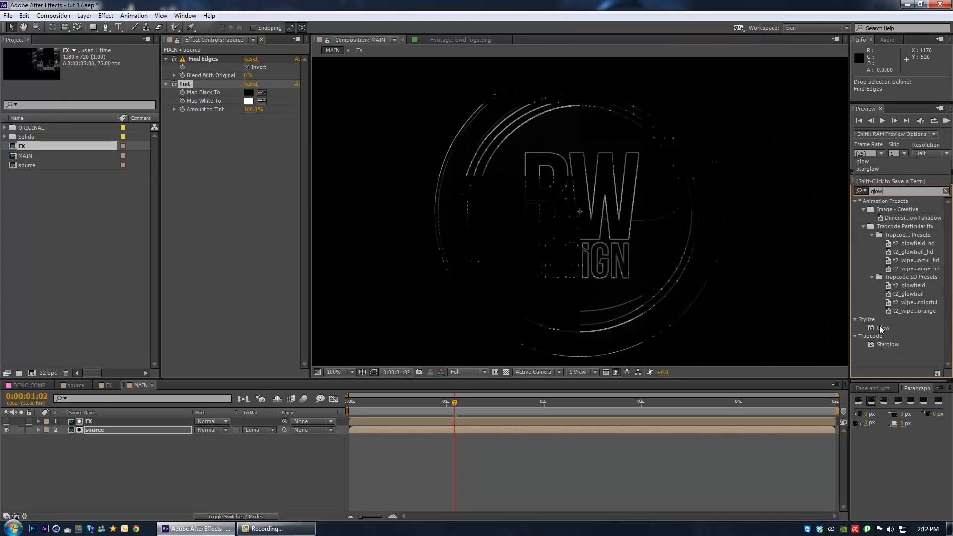
{"action": "left_click_drag", "start_coordinate": [881, 327], "coordinate": [239, 131]}
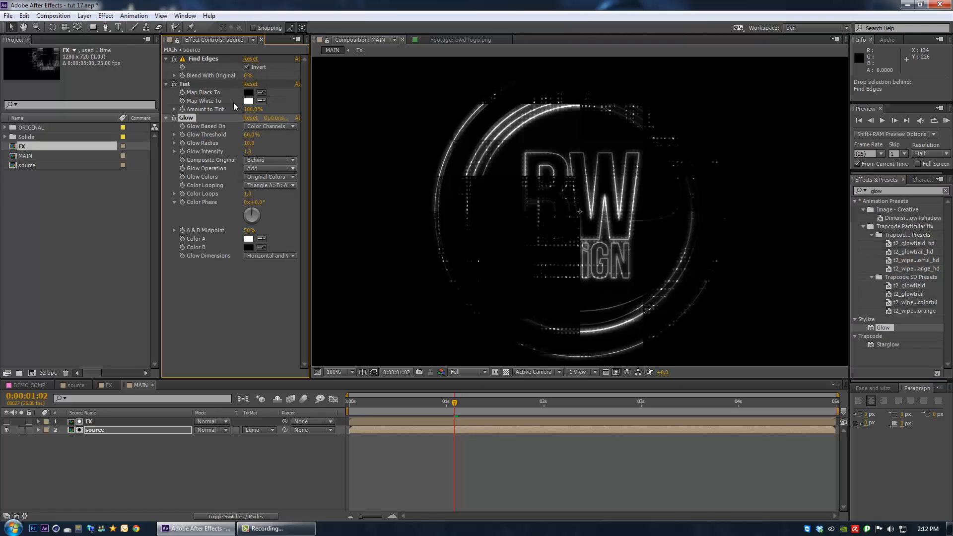
Step: Change the Tint effect's Map White To color to a bright cyan
{"action": "left_click", "coordinate": [248, 102]}
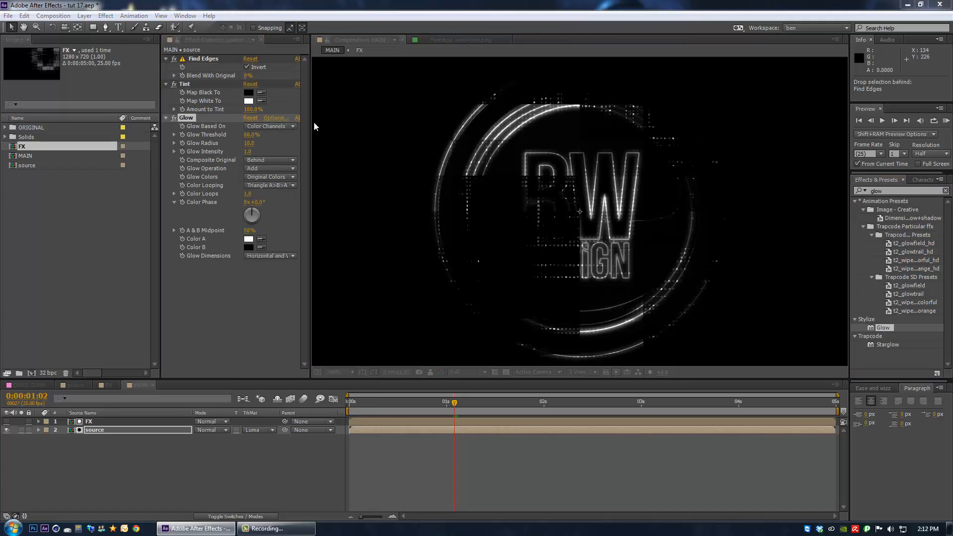
{"action": "left_click", "coordinate": [231, 268]}
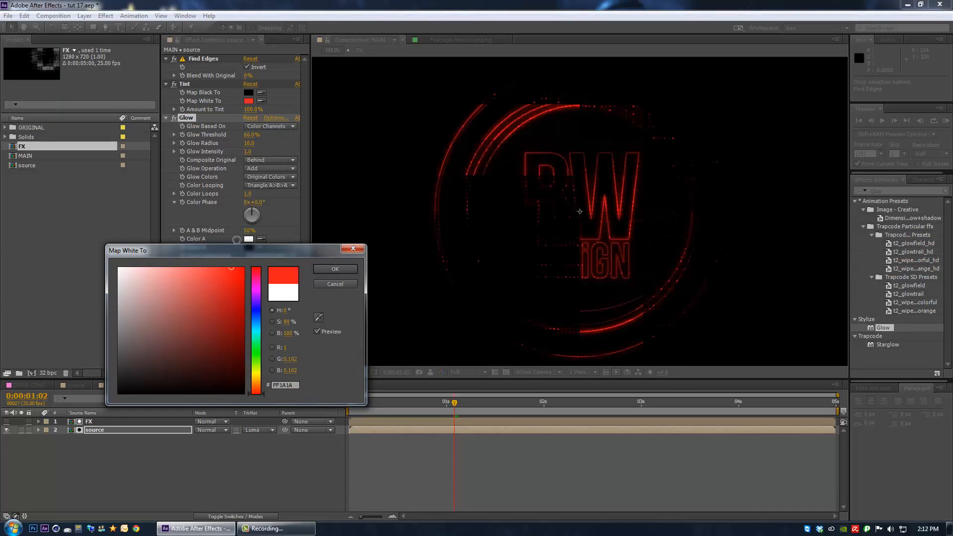
{"action": "left_click", "coordinate": [255, 326]}
{"action": "left_click_drag", "start_coordinate": [256, 327], "coordinate": [257, 329]}
{"action": "left_click", "coordinate": [343, 269]}
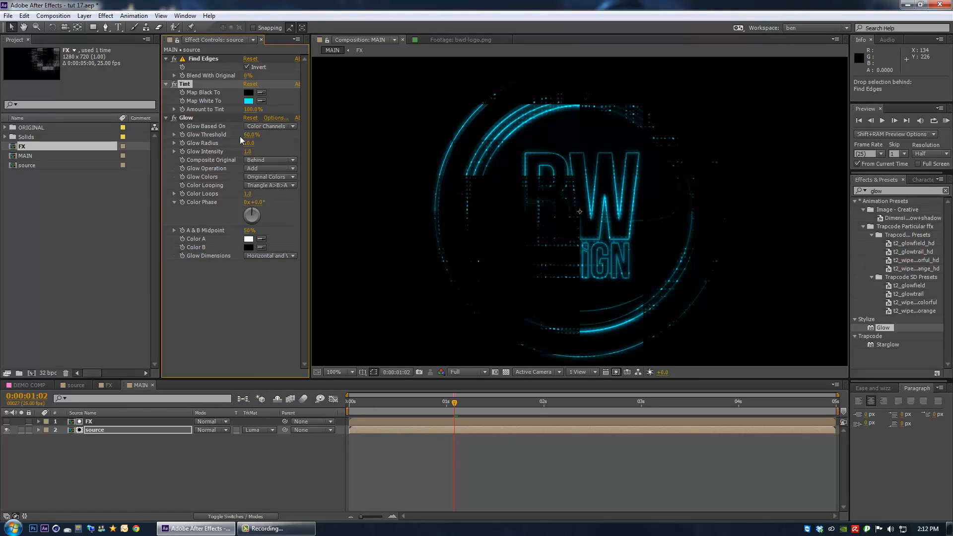
Step: Set the Glow threshold to 41.6% and the radius to 57, checking the look on several frames
{"action": "left_click_drag", "start_coordinate": [249, 143], "coordinate": [293, 142]}
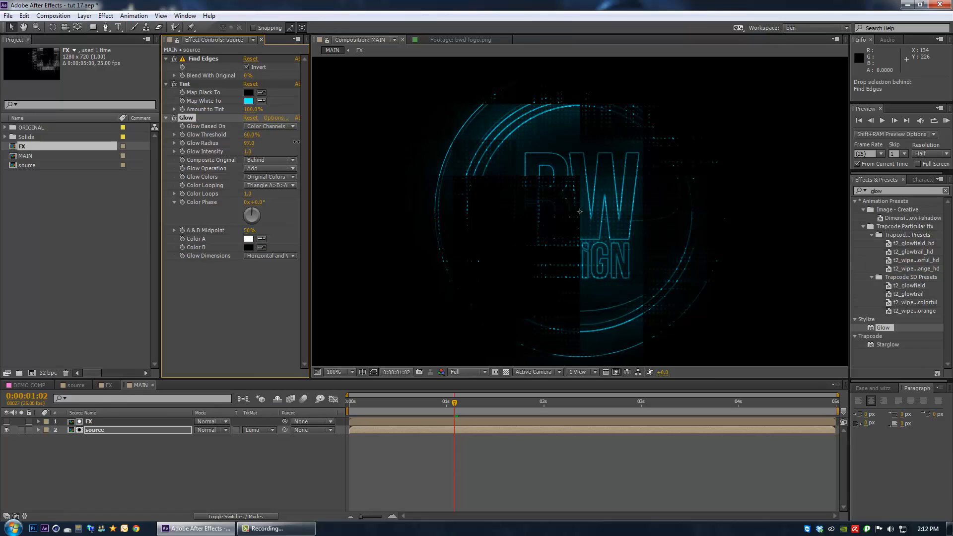
{"action": "scroll", "coordinate": [504, 275], "scroll_direction": "down", "scroll_amount": 2}
{"action": "left_click_drag", "start_coordinate": [421, 410], "coordinate": [467, 413]}
{"action": "scroll", "coordinate": [549, 258], "scroll_direction": "up", "scroll_amount": 2}
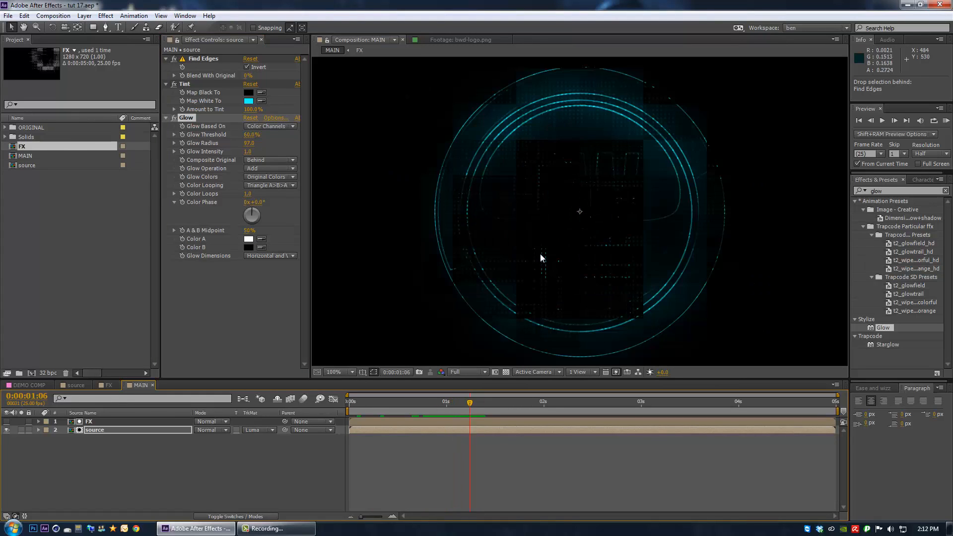
{"action": "left_click_drag", "start_coordinate": [249, 135], "coordinate": [240, 155]}
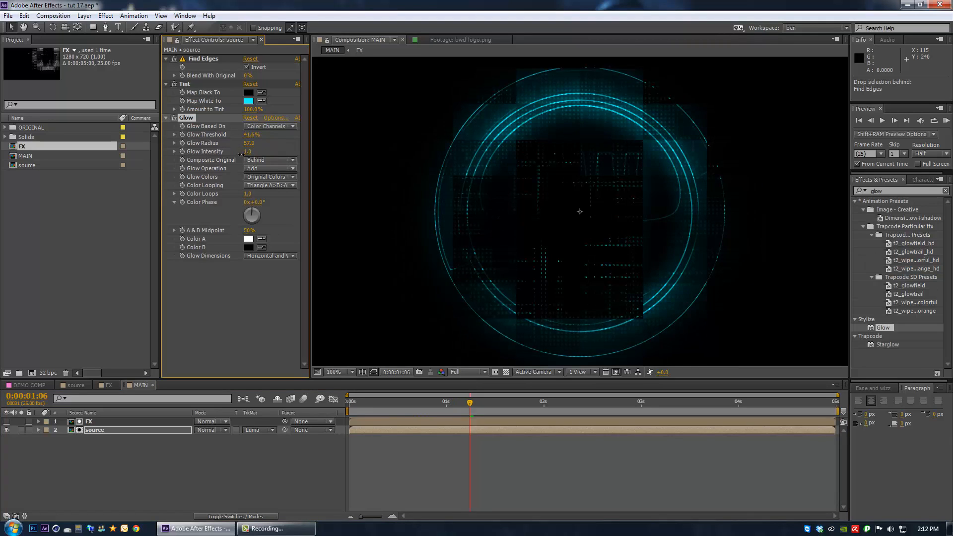
{"action": "key", "text": "comma"}
{"action": "left_click", "coordinate": [358, 404]}
{"action": "left_click_drag", "start_coordinate": [359, 403], "coordinate": [447, 407]}
{"action": "key", "text": "period"}
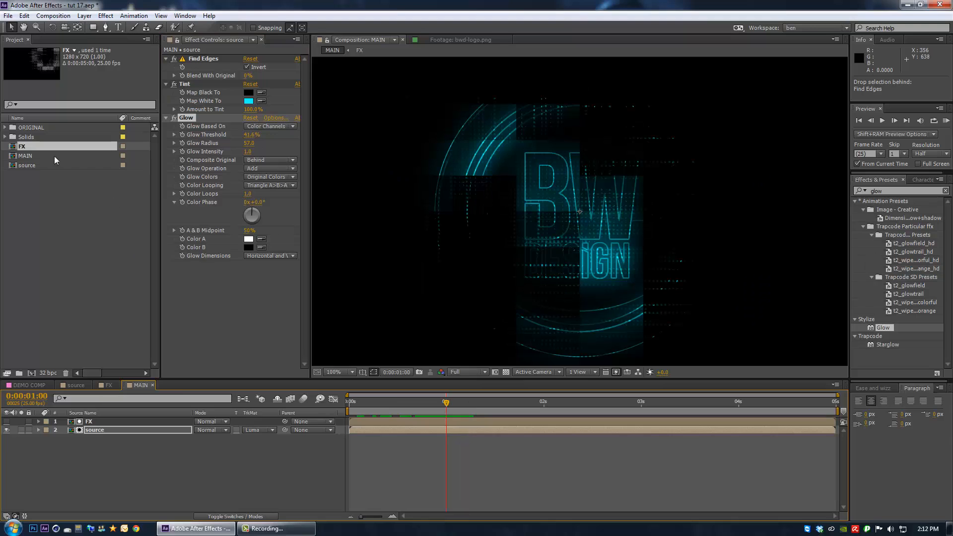
Step: Add a second source layer at the bottom of MAIN and set the glowing source layer's blending mode to Add
{"action": "left_click_drag", "start_coordinate": [23, 164], "coordinate": [82, 469]}
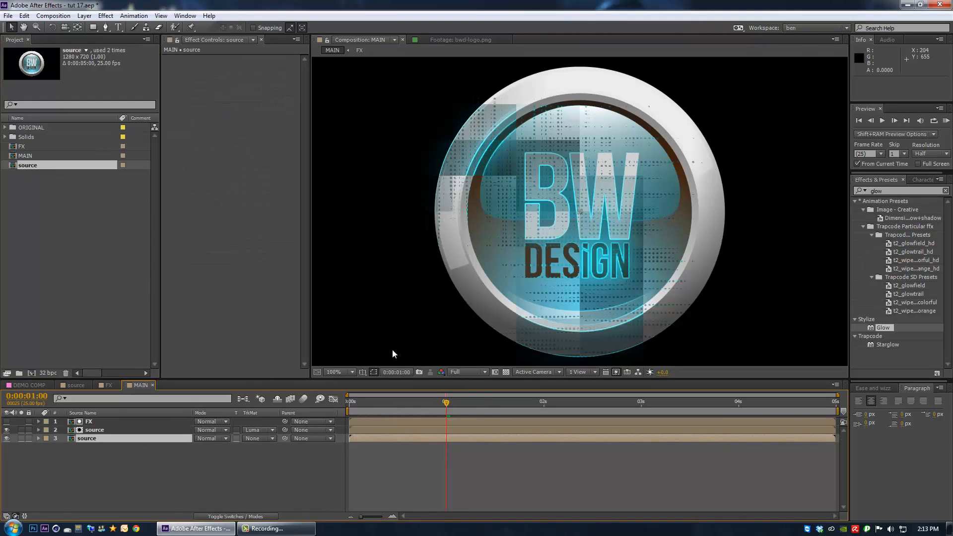
{"action": "left_click", "coordinate": [97, 431]}
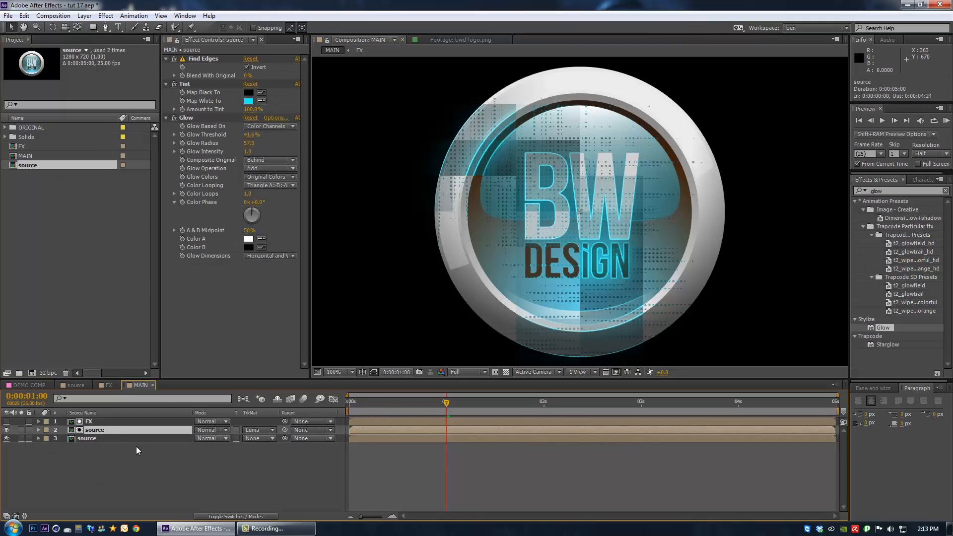
{"action": "left_click", "coordinate": [204, 430]}
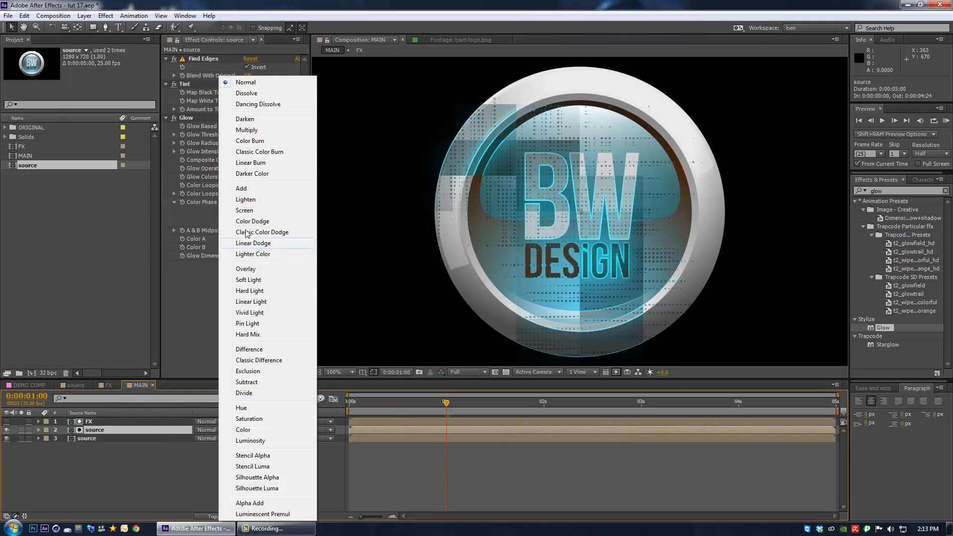
{"action": "left_click", "coordinate": [258, 190]}
{"action": "left_click_drag", "start_coordinate": [349, 401], "coordinate": [532, 413]}
{"action": "key", "text": "Home"}
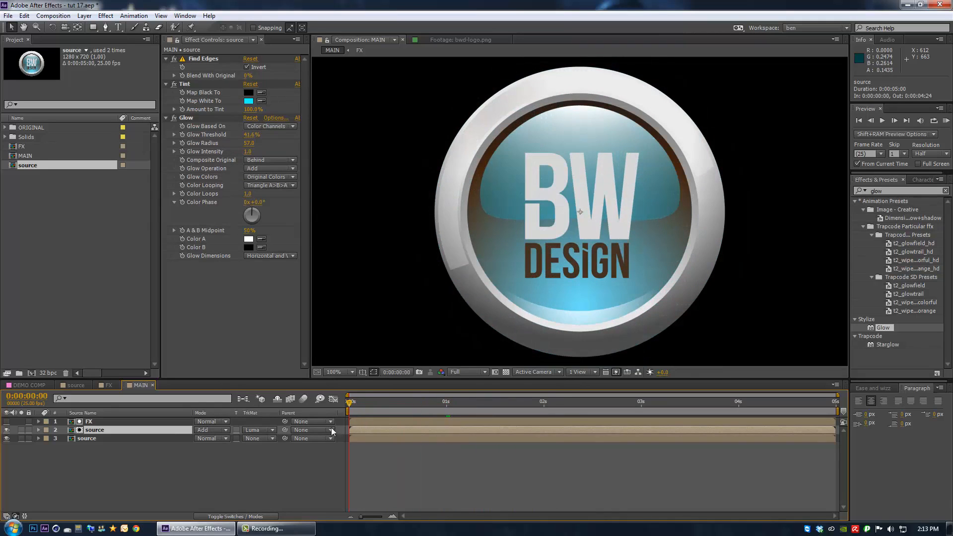
Step: Keyframe the bottom source layer's opacity at 0% on the first frame
{"action": "left_click", "coordinate": [83, 439]}
{"action": "key", "text": "t"}
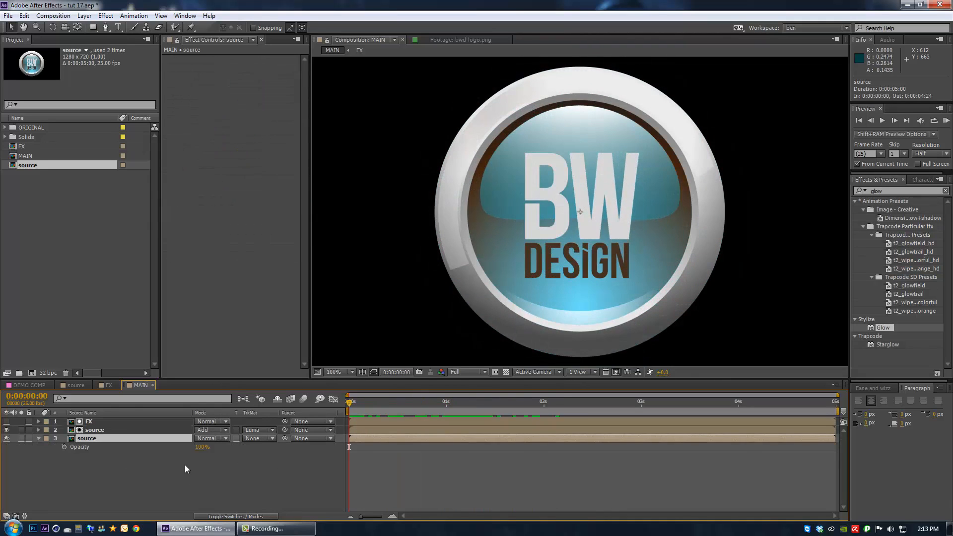
{"action": "left_click", "coordinate": [64, 446]}
{"action": "left_click", "coordinate": [201, 446]}
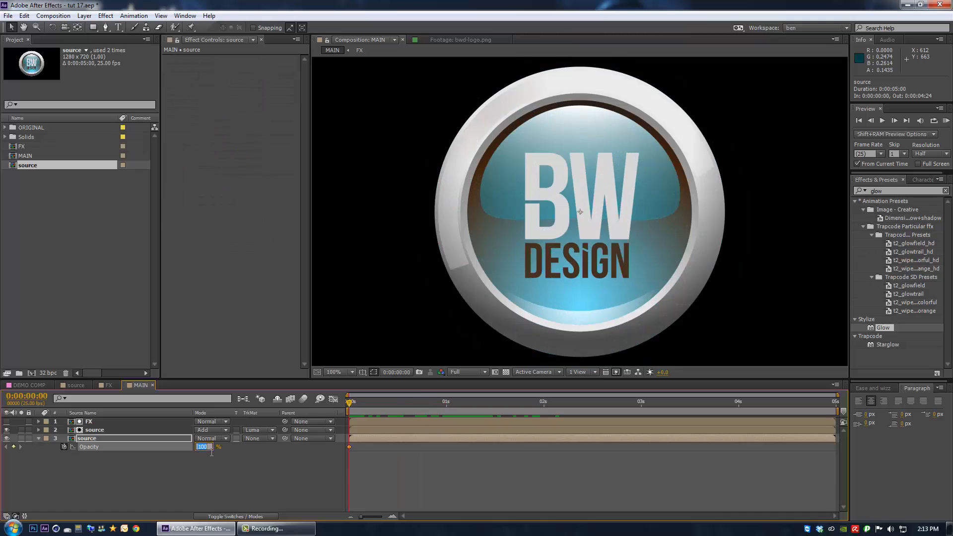
{"action": "type", "text": "0"}
{"action": "key", "text": "Return"}
Step: Keyframe a higher opacity for the bottom source layer at 0:00:01:07, and shift the layer to start at 0:00:00:13
{"action": "left_click_drag", "start_coordinate": [358, 401], "coordinate": [473, 409]}
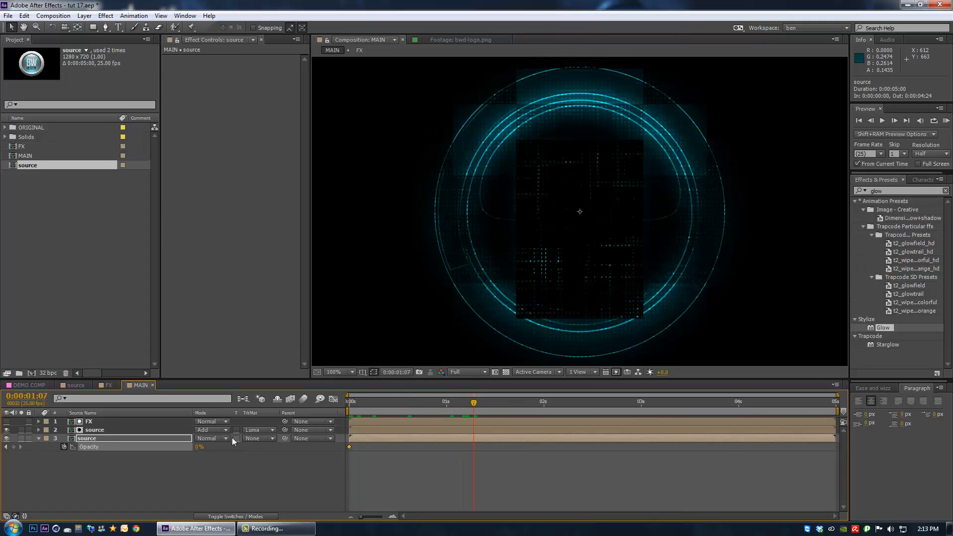
{"action": "left_click_drag", "start_coordinate": [202, 449], "coordinate": [278, 447]}
{"action": "left_click_drag", "start_coordinate": [456, 406], "coordinate": [420, 438]}
{"action": "left_click_drag", "start_coordinate": [395, 406], "coordinate": [522, 406]}
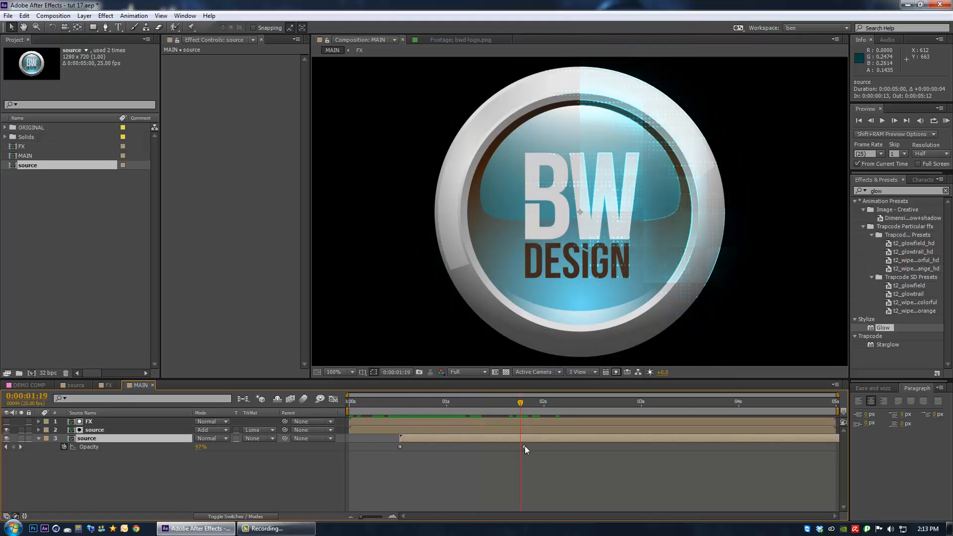
Step: Move the bottom source layer's full-opacity keyframe to 0:00:01:13, then add a 100% keyframe at 0:00:01:19 and a fade-out keyframe near 0:00:02:07
{"action": "left_click_drag", "start_coordinate": [525, 445], "coordinate": [498, 445]}
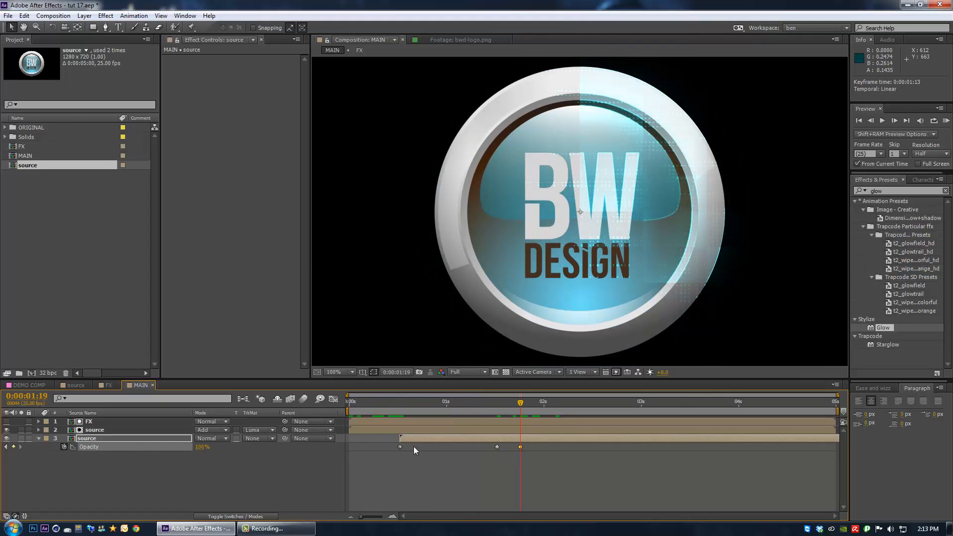
{"action": "left_click_drag", "start_coordinate": [520, 403], "coordinate": [570, 406]}
{"action": "left_click_drag", "start_coordinate": [202, 446], "coordinate": [149, 447]}
{"action": "key", "text": "j"}
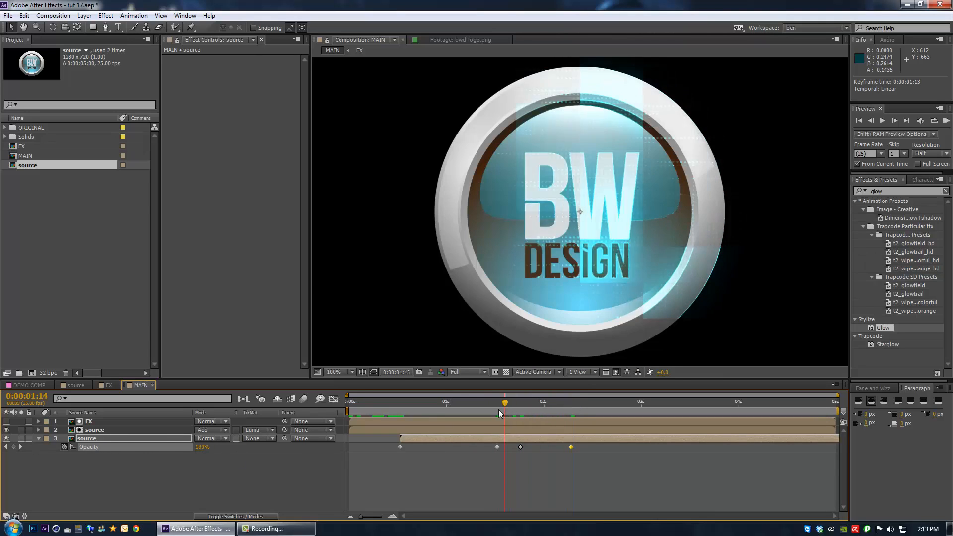
Step: Shift the source layer's last three opacity keyframes earlier so the final one sits at 0:00:02:00, and preview the animation
{"action": "left_click_drag", "start_coordinate": [588, 444], "coordinate": [468, 450]}
{"action": "left_click_drag", "start_coordinate": [466, 402], "coordinate": [500, 407]}
{"action": "key", "text": "KP_0"}
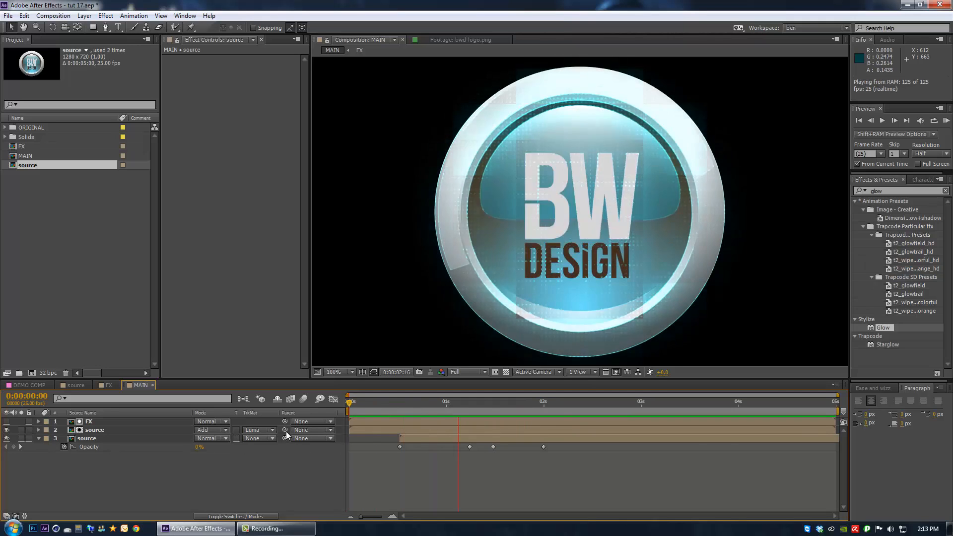
{"action": "key", "text": "space"}
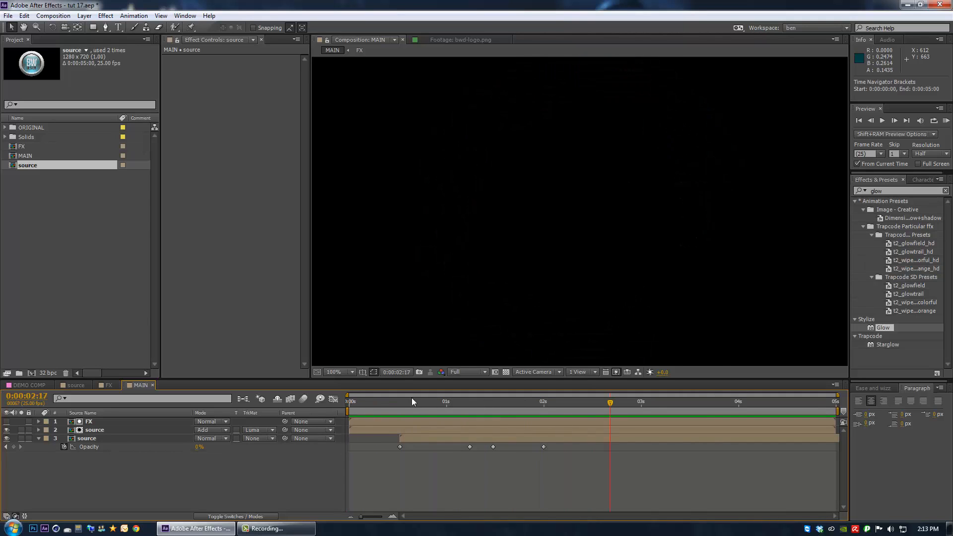
{"action": "left_click_drag", "start_coordinate": [507, 403], "coordinate": [465, 403]}
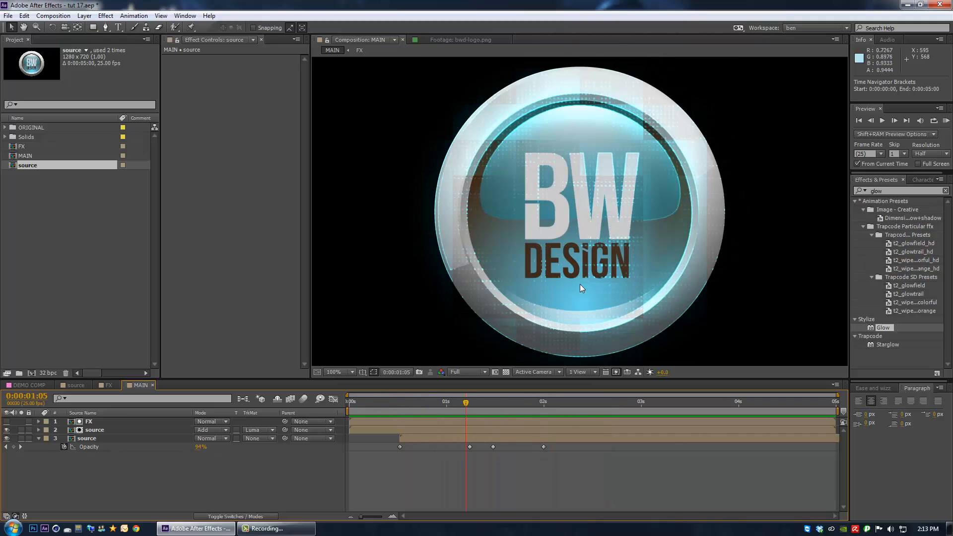
Step: In the FX composition, move the final circle Center keyframes of both Gray Solid 5 layers to 0:00:03:03
{"action": "left_click", "coordinate": [111, 385]}
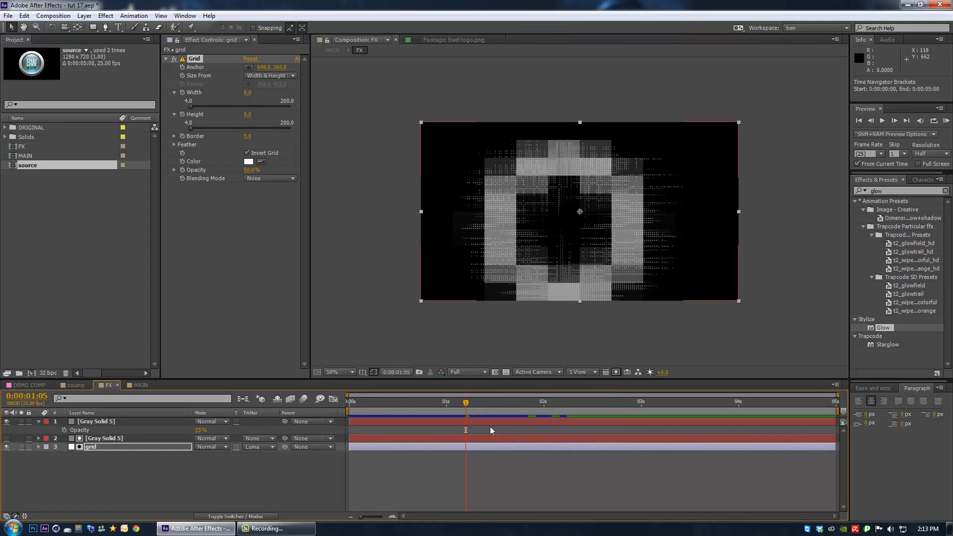
{"action": "left_click", "coordinate": [39, 421]}
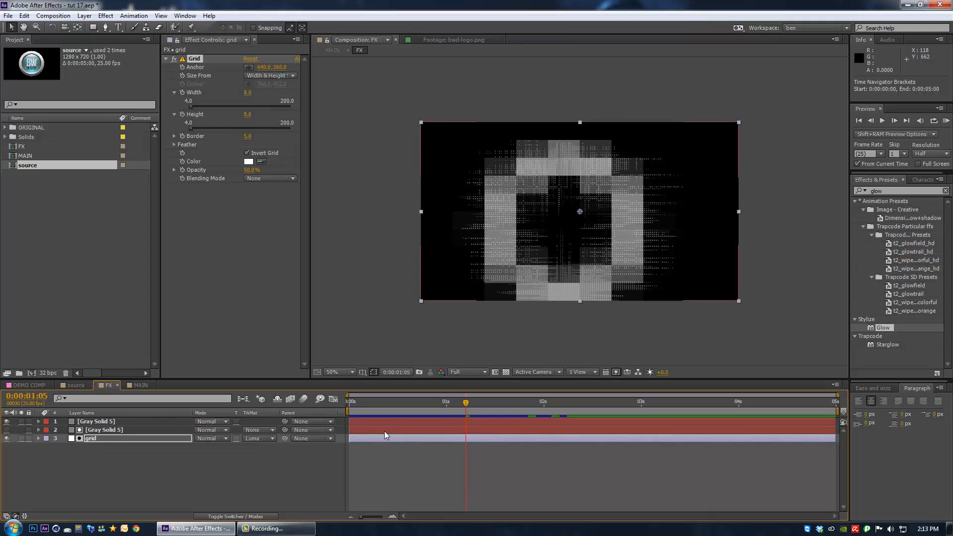
{"action": "left_click", "coordinate": [389, 424]}
{"action": "left_click", "coordinate": [372, 431], "text": "ctrl"}
{"action": "key", "text": "u"}
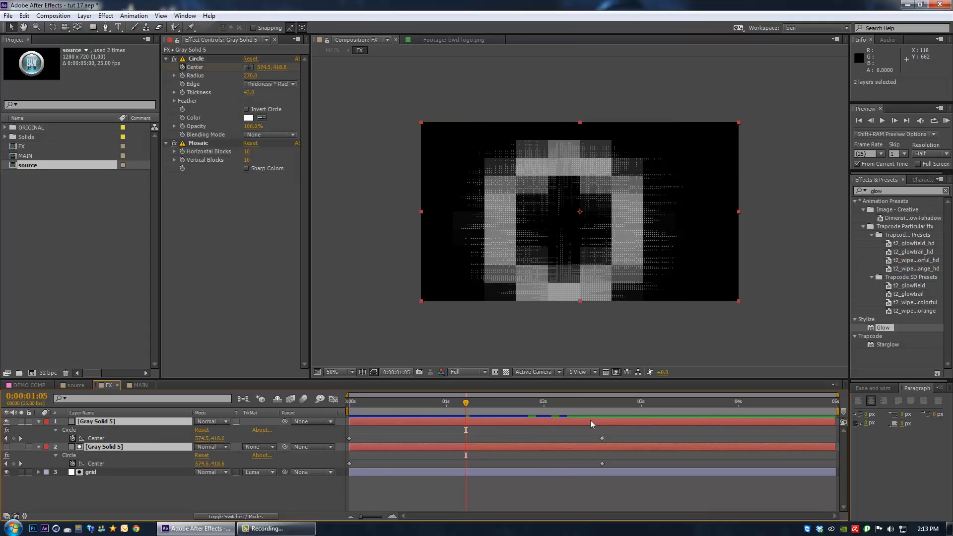
{"action": "left_click_drag", "start_coordinate": [625, 430], "coordinate": [653, 463]}
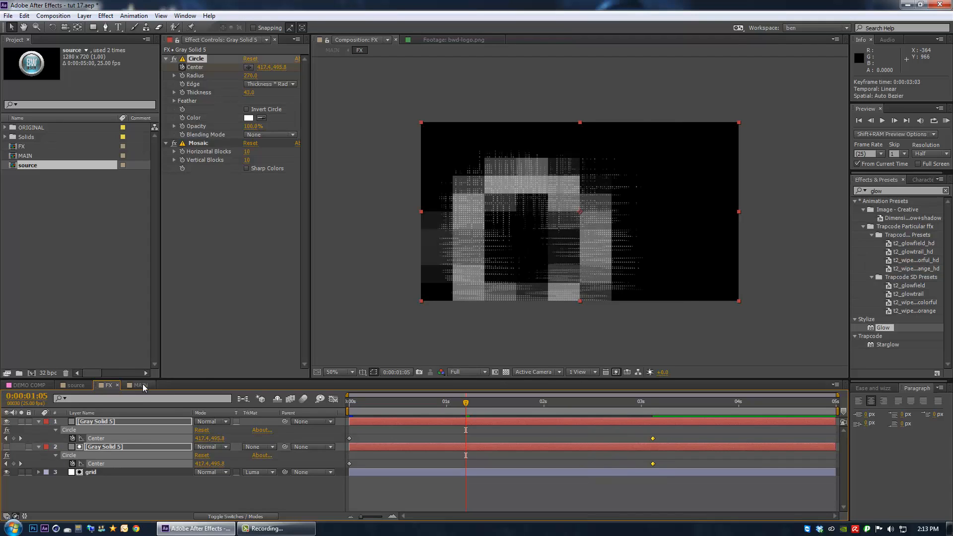
Step: In MAIN, move the source layer's last opacity keyframe to about 0:00:02:07 and preview the composition from the start
{"action": "left_click", "coordinate": [141, 385]}
{"action": "left_click_drag", "start_coordinate": [397, 408], "coordinate": [571, 446]}
{"action": "key", "text": "Page_Down"}
{"action": "key", "text": "i"}
{"action": "key", "text": "Home"}
{"action": "key", "text": "KP_0"}
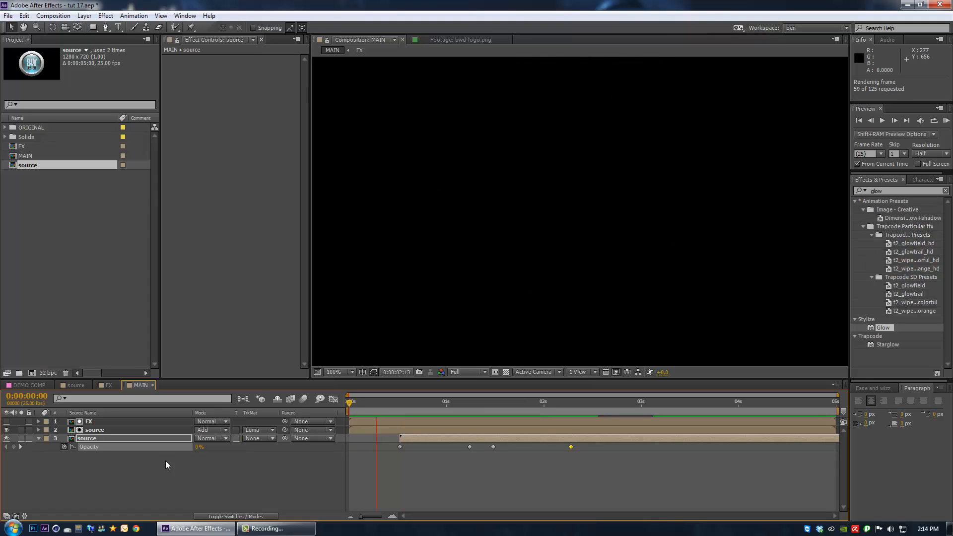
{"action": "left_click_drag", "start_coordinate": [521, 402], "coordinate": [175, 407]}
Step: Pre-compose the FX matte and the glowing source layer into a new composition named "logo pre-comp"
{"action": "left_click", "coordinate": [105, 422]}
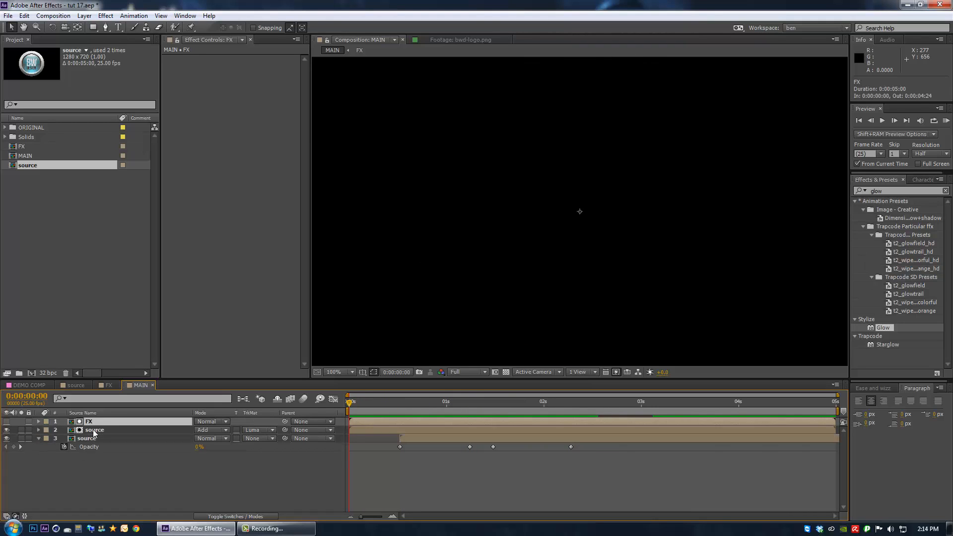
{"action": "left_click", "coordinate": [94, 430], "text": "ctrl"}
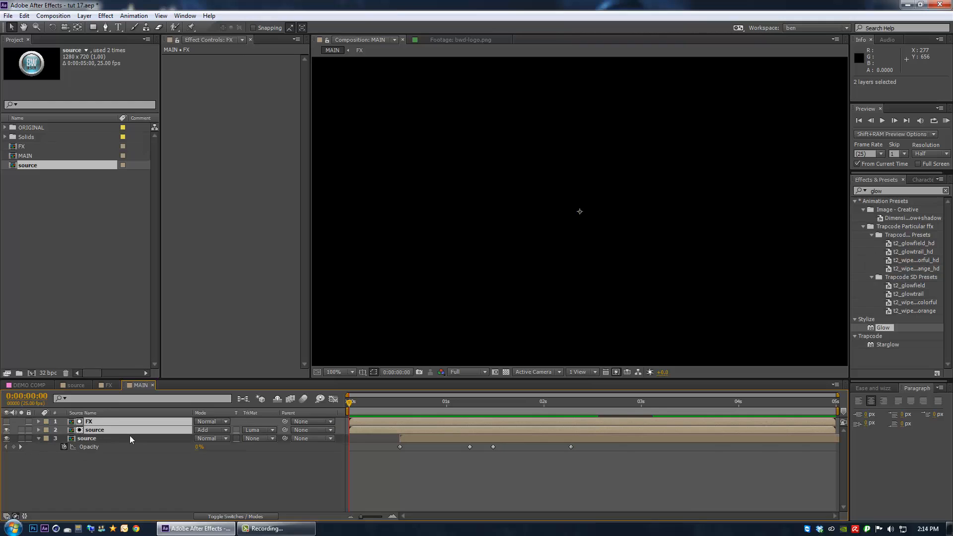
{"action": "key", "text": "ctrl+shift+c"}
{"action": "key", "text": "BackSpace"}
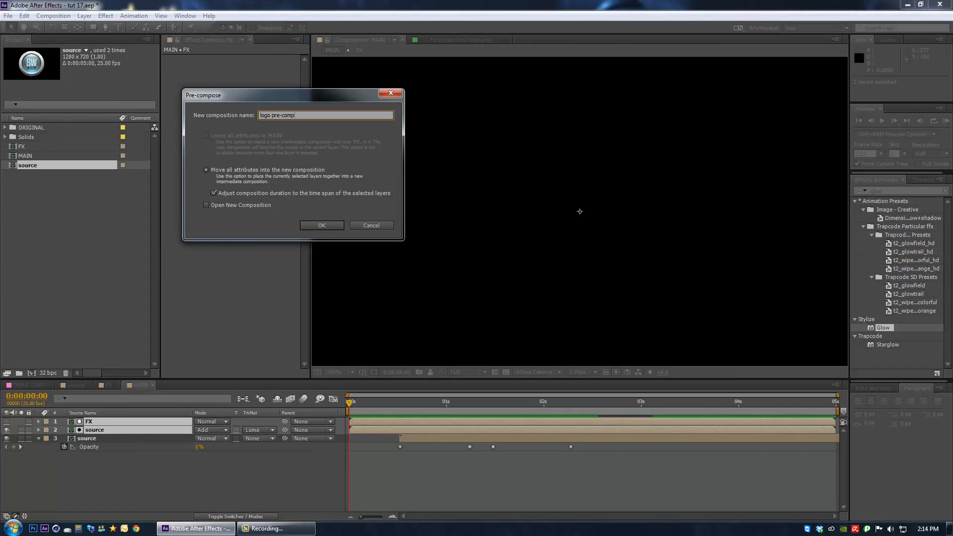
{"action": "key", "text": "Return"}
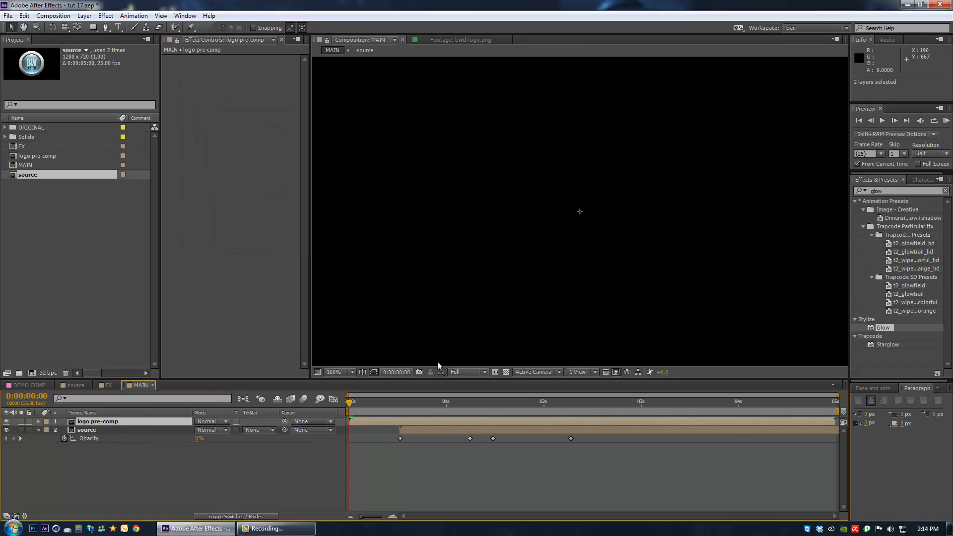
Step: Set the logo pre-comp layer's blending mode to Add and check the glow around 0:00:01:10
{"action": "left_click_drag", "start_coordinate": [362, 401], "coordinate": [473, 422]}
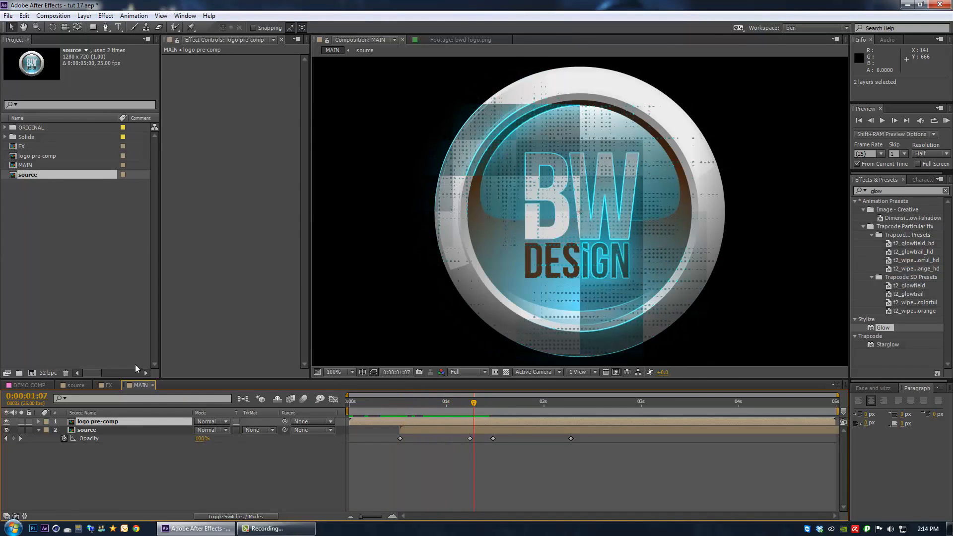
{"action": "left_click", "coordinate": [207, 421]}
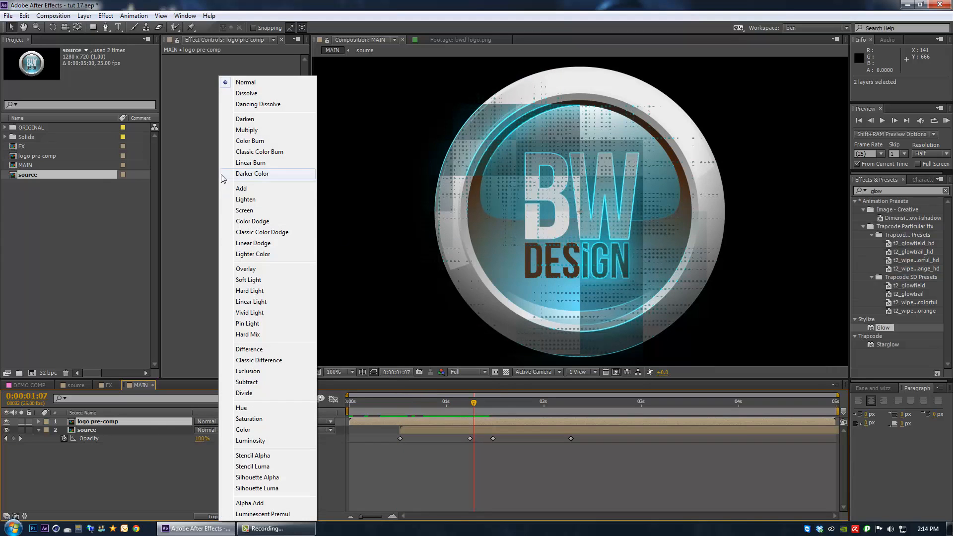
{"action": "left_click", "coordinate": [233, 185]}
{"action": "left_click_drag", "start_coordinate": [473, 403], "coordinate": [485, 420]}
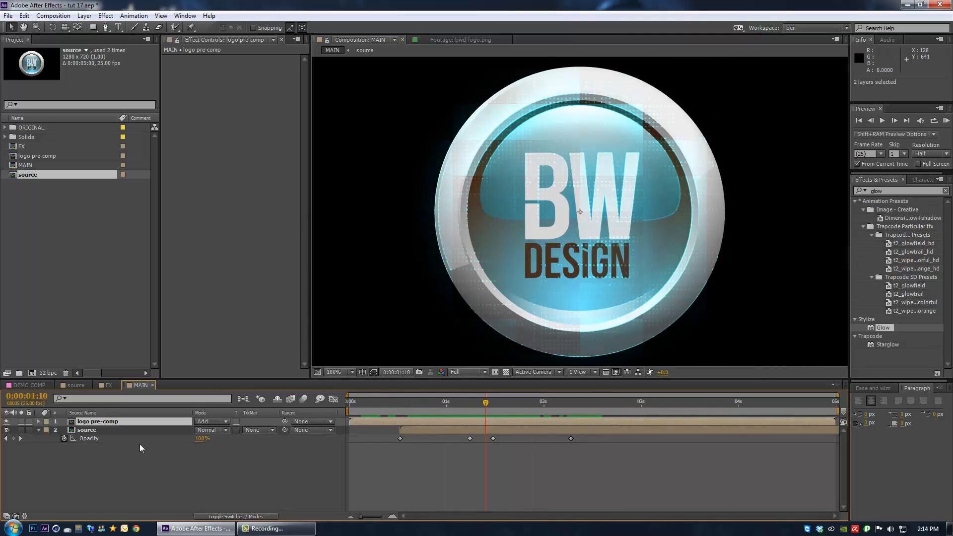
Step: Duplicate the logo pre-comp layer and apply the Tint effect to the lower copy
{"action": "left_click", "coordinate": [102, 421]}
{"action": "key", "text": "ctrl+d"}
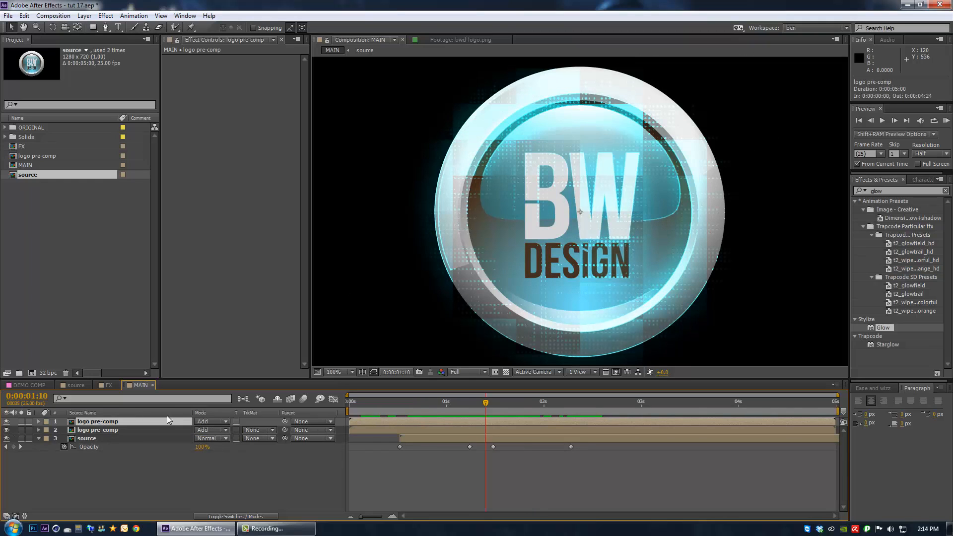
{"action": "left_click", "coordinate": [107, 430]}
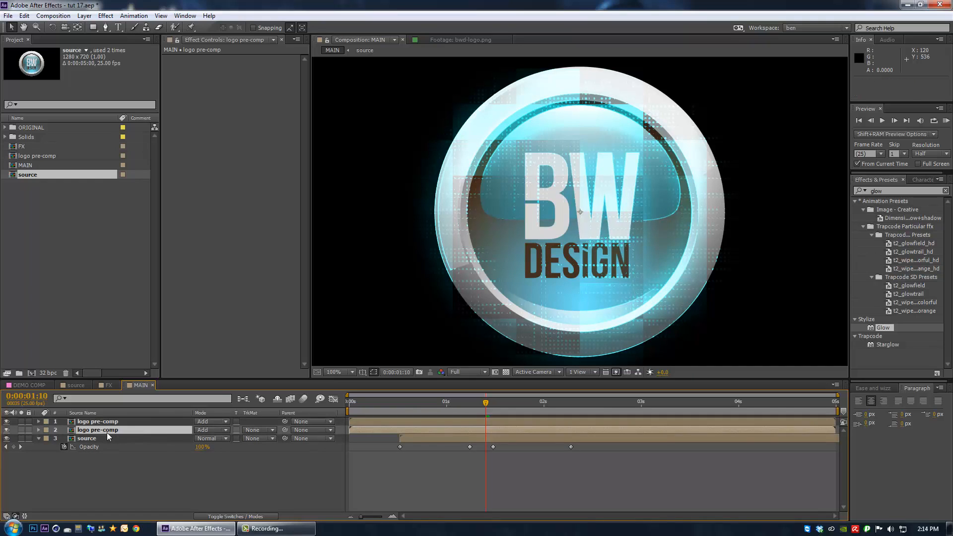
{"action": "left_click", "coordinate": [109, 422]}
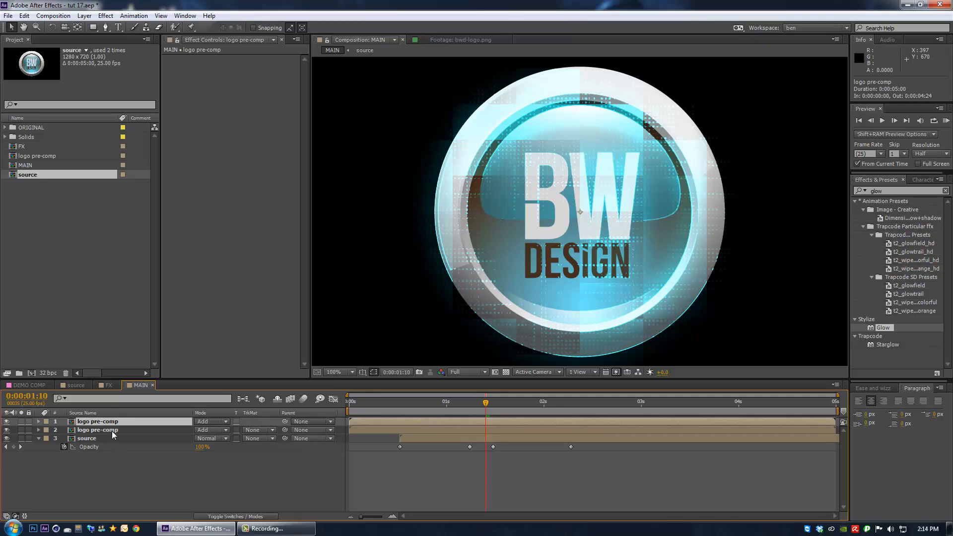
{"action": "left_click", "coordinate": [111, 430]}
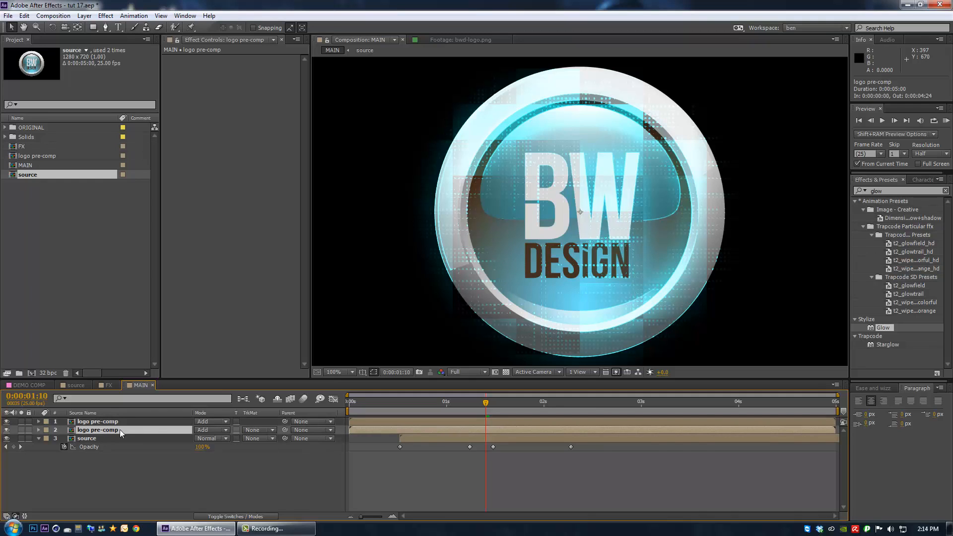
{"action": "double_click", "coordinate": [879, 191]}
{"action": "type", "text": "tint"}
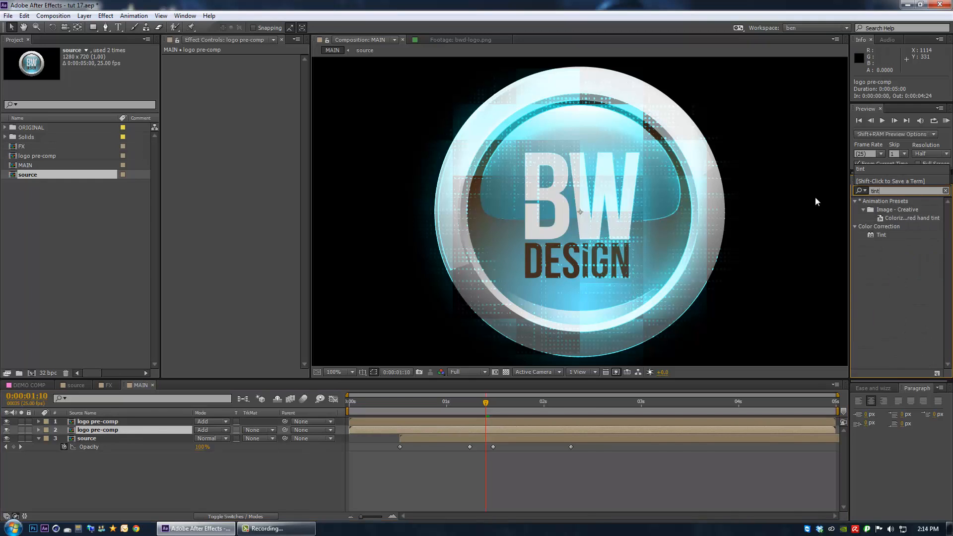
{"action": "left_click_drag", "start_coordinate": [880, 236], "coordinate": [90, 430]}
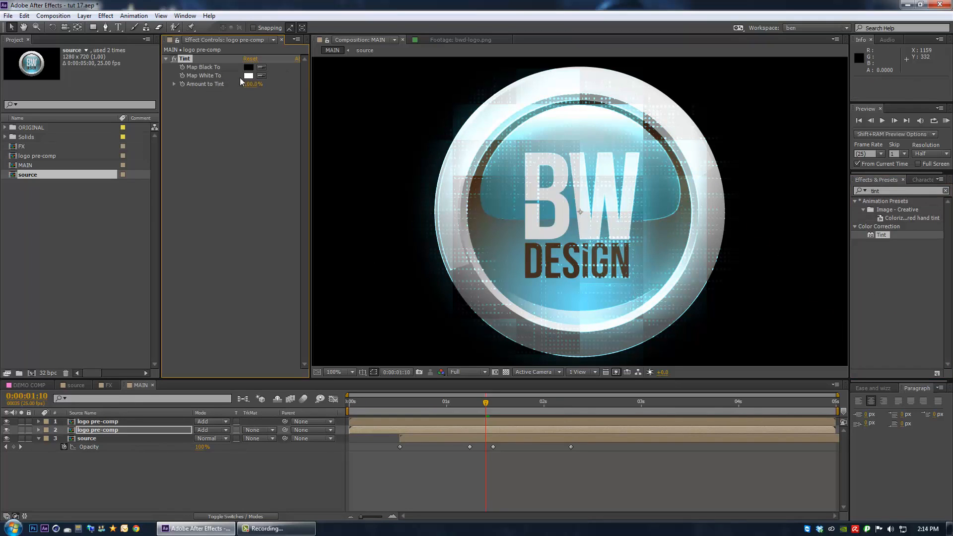
Step: Set the Tint effect's Map White To colour to pink, FF009C
{"action": "left_click", "coordinate": [254, 75]}
{"action": "left_click_drag", "start_coordinate": [255, 286], "coordinate": [259, 242]}
{"action": "left_click", "coordinate": [323, 267]}
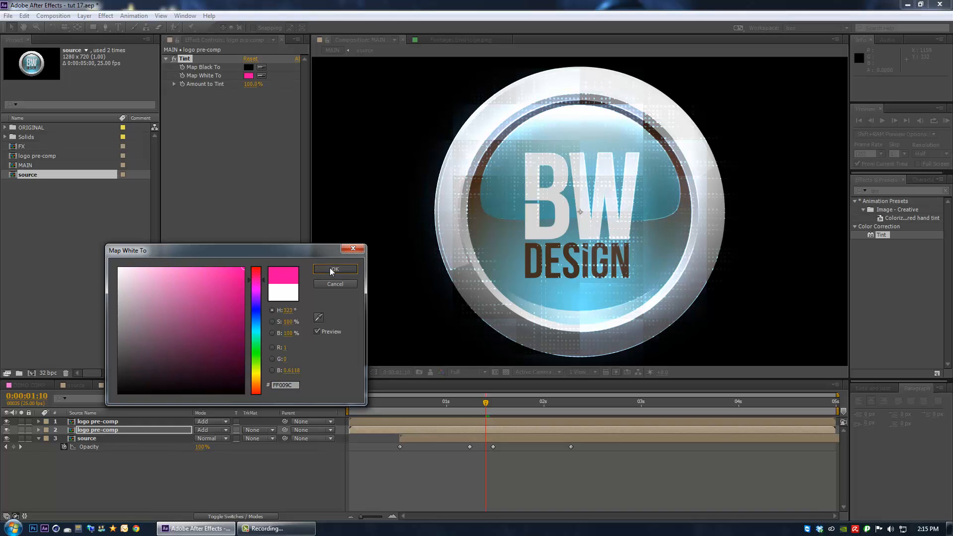
Step: Duplicate the pink-tinted layer, place the copy just above source, and set its Map White To colour to green, 00FF42
{"action": "key", "text": "ctrl+d"}
{"action": "left_click_drag", "start_coordinate": [102, 430], "coordinate": [103, 446]}
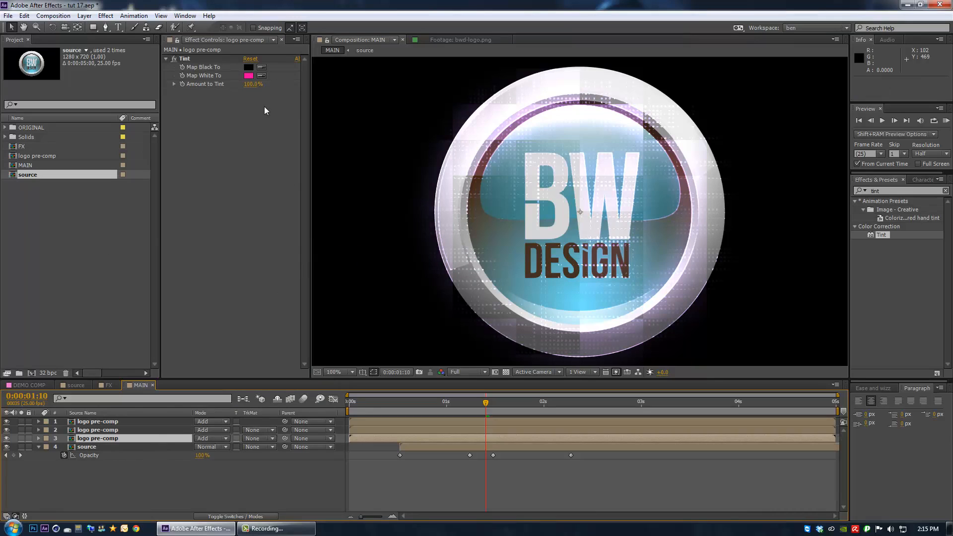
{"action": "left_click", "coordinate": [248, 75]}
{"action": "left_click", "coordinate": [256, 351]}
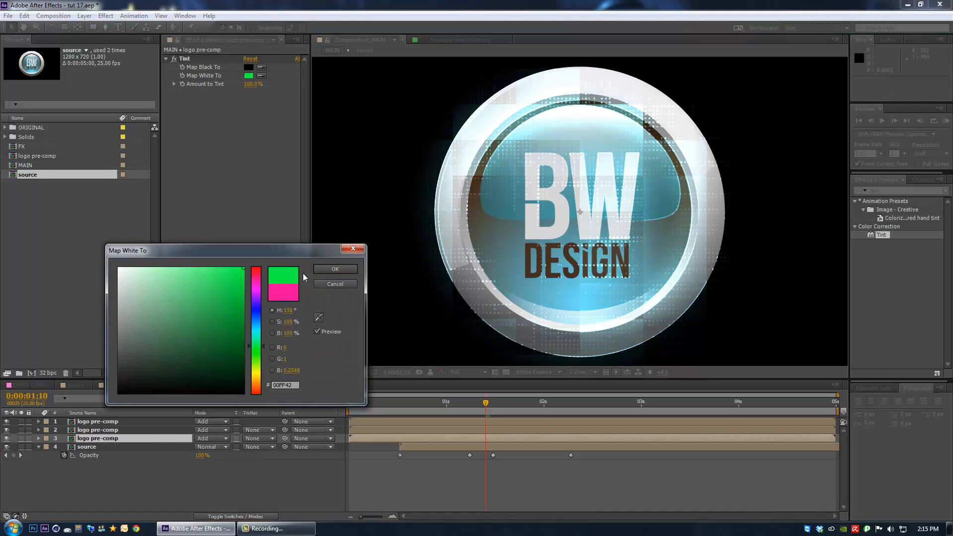
{"action": "left_click", "coordinate": [334, 269]}
Step: Set the blending mode of both tinted logo pre-comp layers to Screen
{"action": "left_click", "coordinate": [106, 430], "text": "shift"}
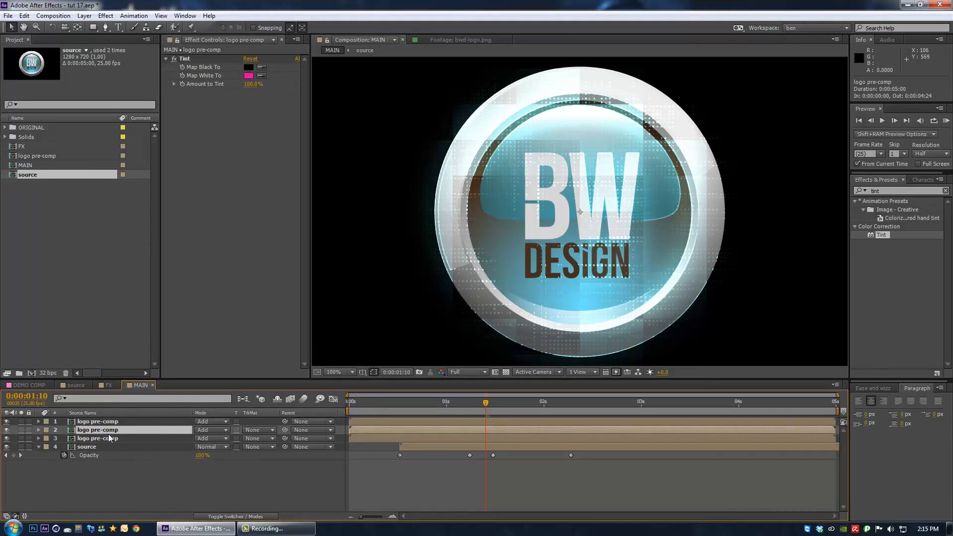
{"action": "left_click", "coordinate": [212, 430]}
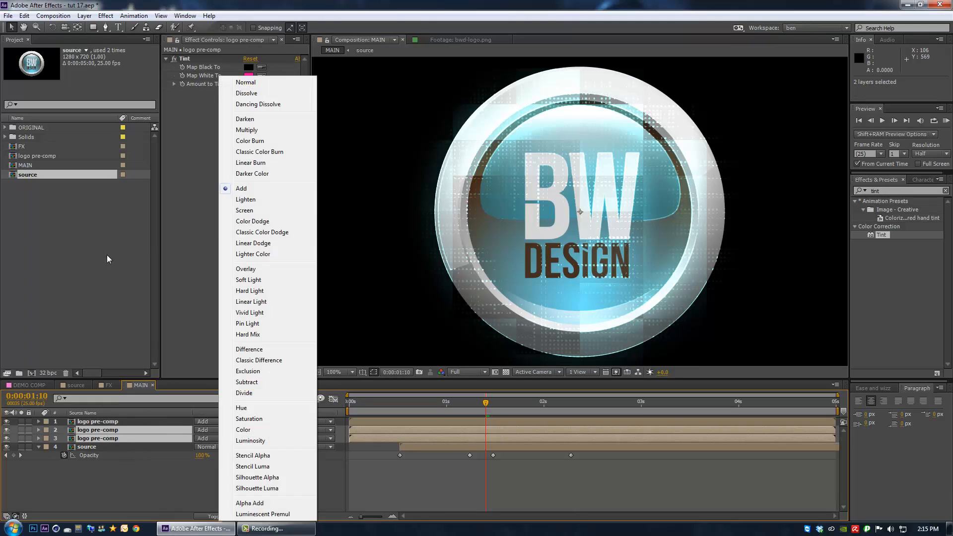
{"action": "left_click", "coordinate": [263, 212]}
Step: Nudge the green-tinted logo pre-comp layer one pixel to the left, to position 639, 360
{"action": "left_click", "coordinate": [105, 450]}
{"action": "left_click", "coordinate": [109, 430]}
{"action": "left_click", "coordinate": [111, 438]}
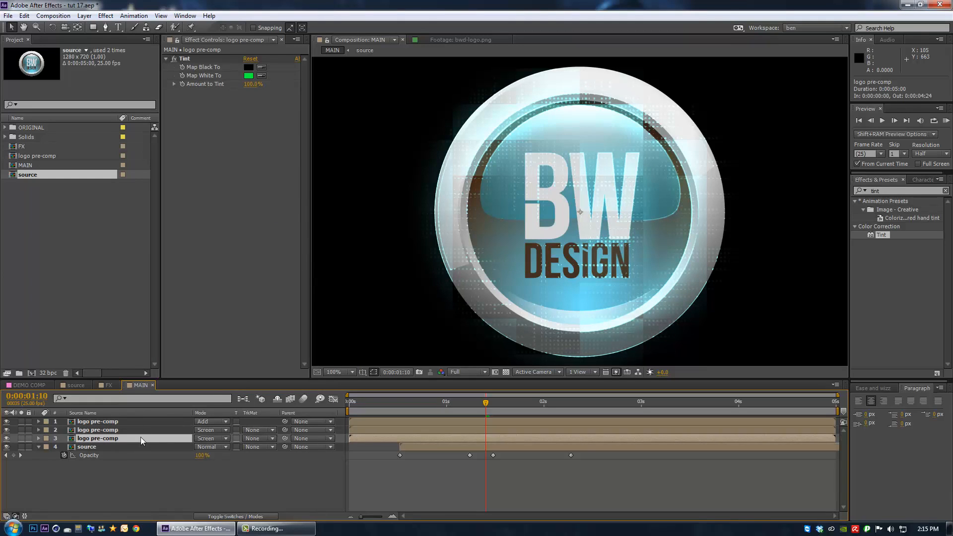
{"action": "key", "text": "period"}
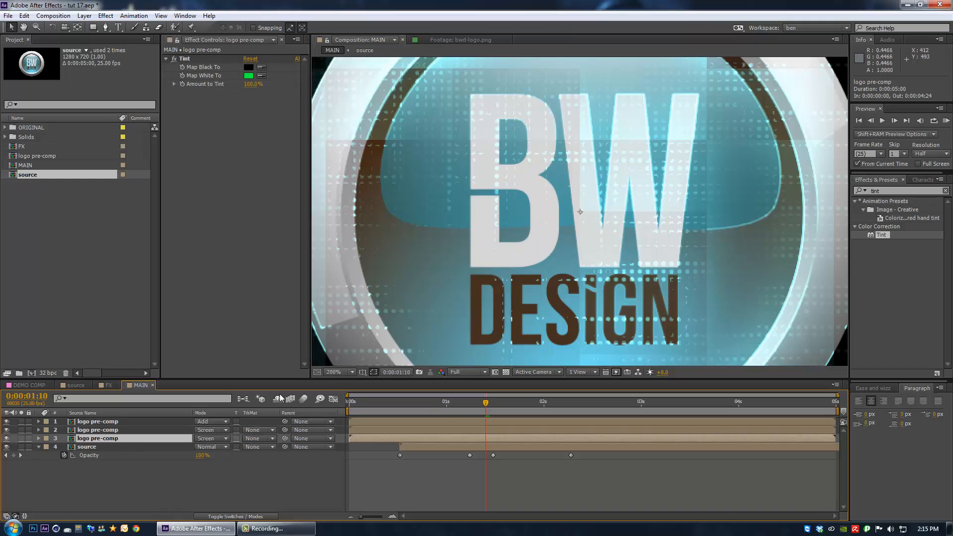
{"action": "left_click", "coordinate": [100, 430]}
{"action": "left_click", "coordinate": [102, 438]}
{"action": "key", "text": "Left"}
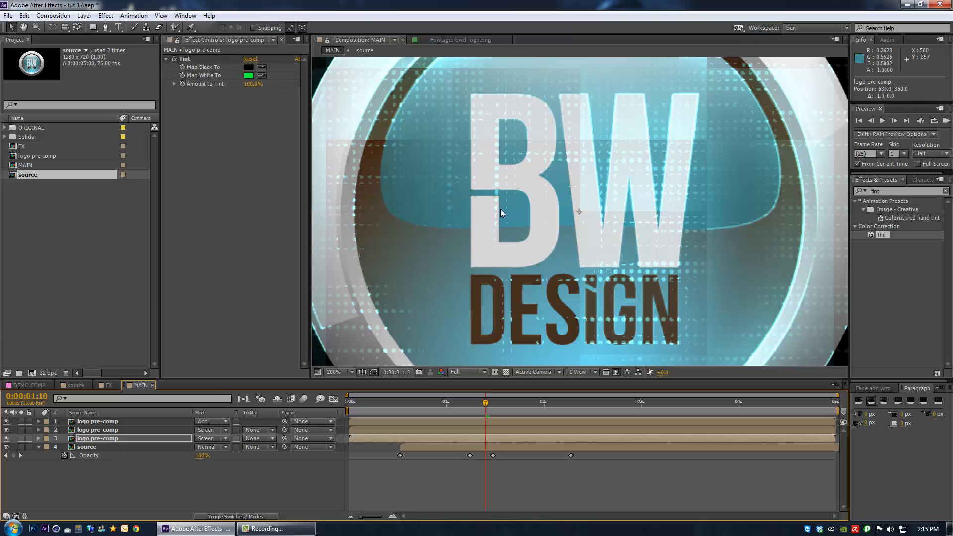
Step: Nudge the pink-tinted logo pre-comp layer one pixel to the right, to 641, 360, and inspect the colour fringing up close at 0:00:01:03
{"action": "left_click", "coordinate": [98, 434]}
{"action": "key", "text": "Right"}
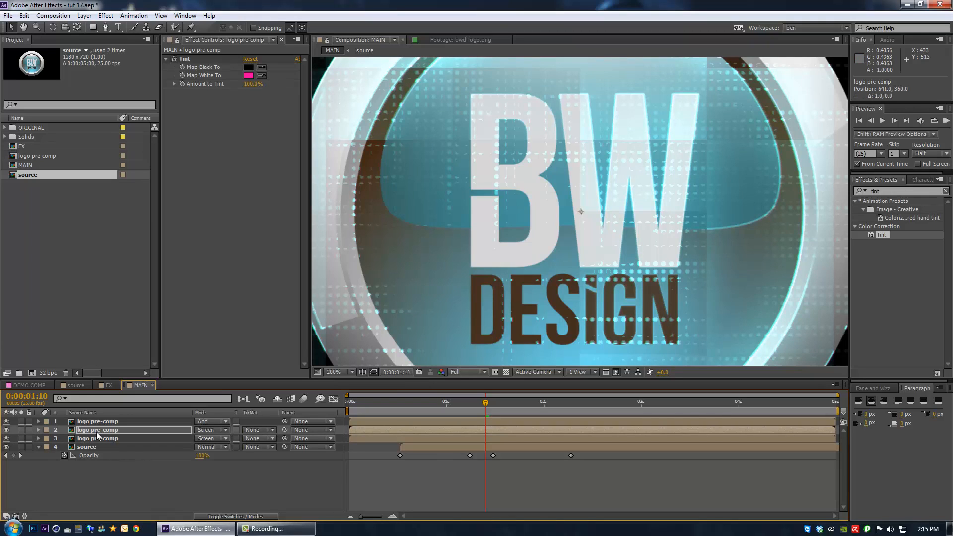
{"action": "left_click", "coordinate": [420, 403]}
{"action": "left_click_drag", "start_coordinate": [425, 404], "coordinate": [457, 411]}
{"action": "scroll", "coordinate": [590, 248], "scroll_direction": "up", "scroll_amount": 2}
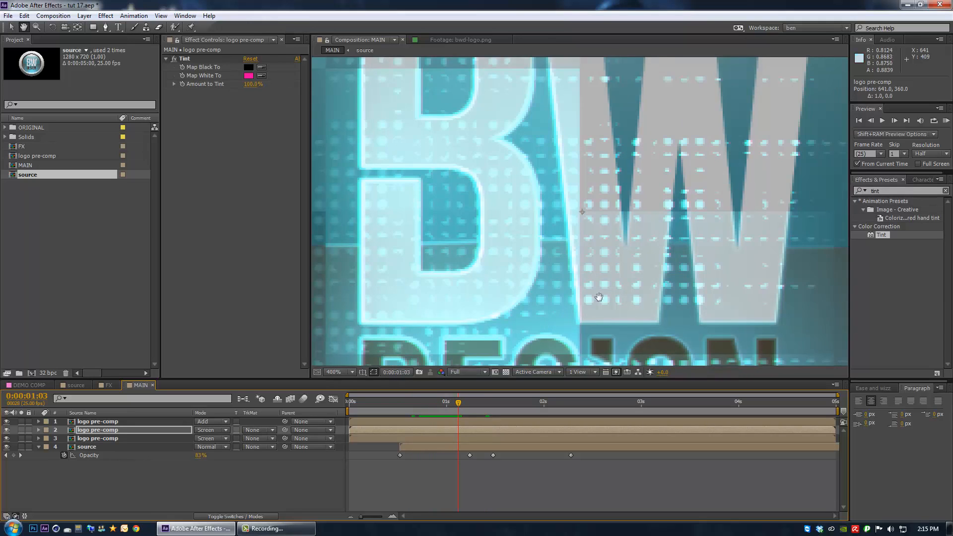
{"action": "scroll", "coordinate": [460, 212], "scroll_direction": "down", "scroll_amount": 2}
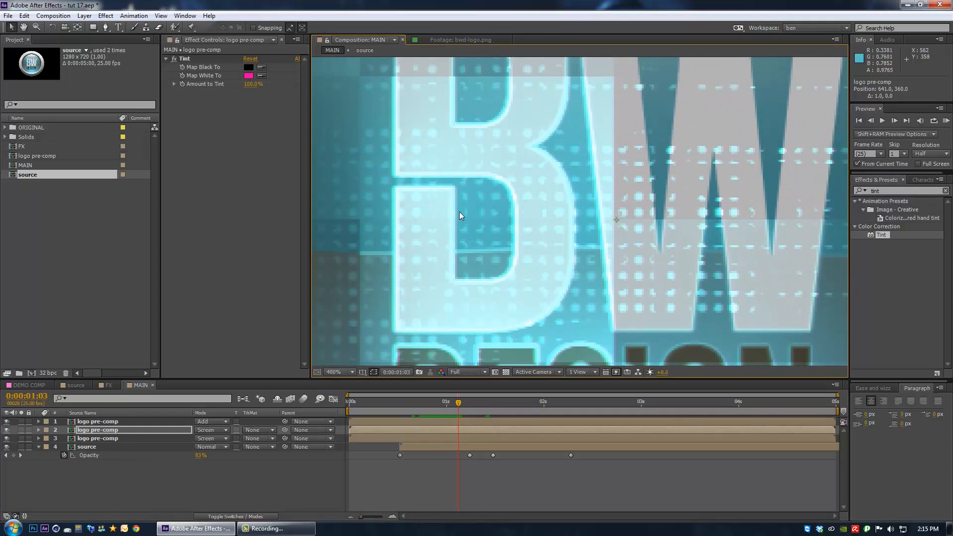
{"action": "key", "text": "v"}
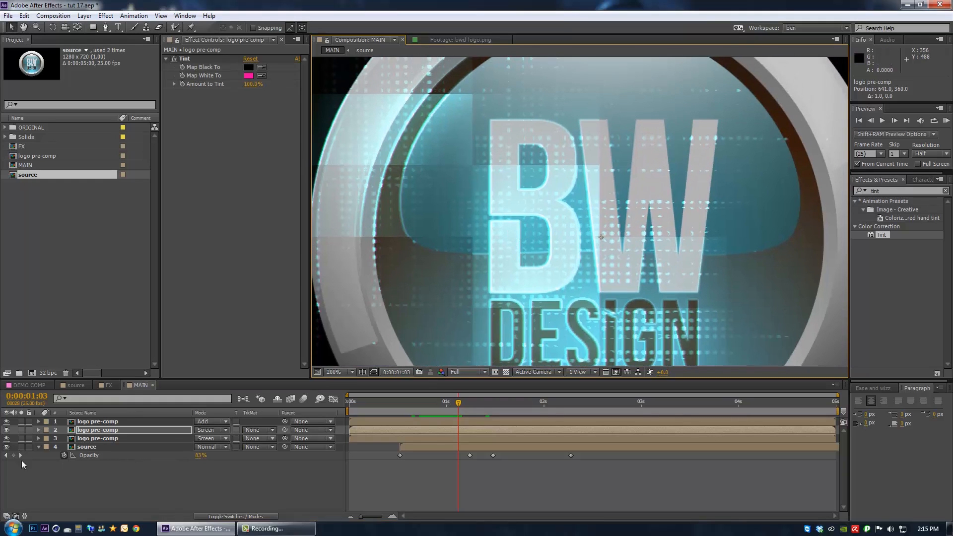
Step: Toggle the visibility of the tinted logo pre-comp layers in MAIN to compare the colour fringing with and without them
{"action": "left_click", "coordinate": [7, 430]}
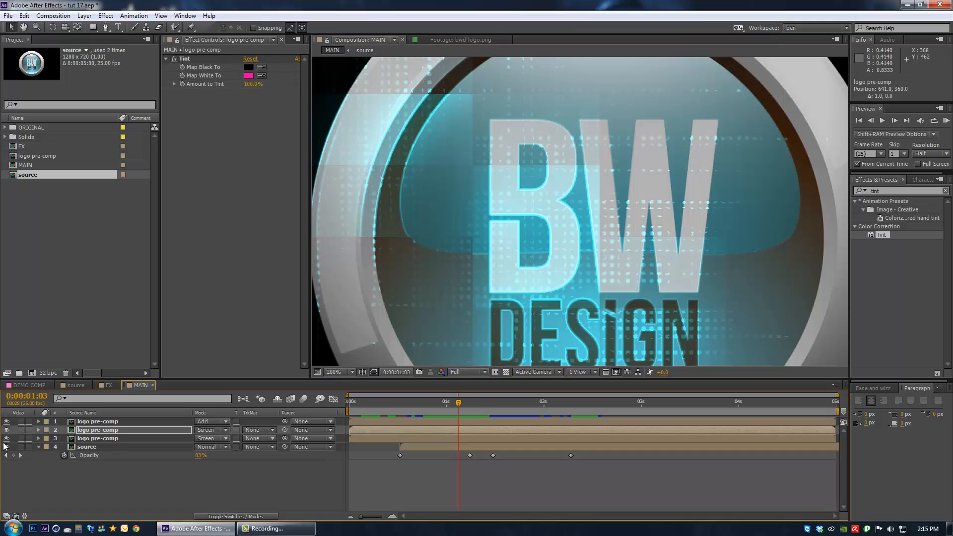
{"action": "left_click", "coordinate": [5, 446]}
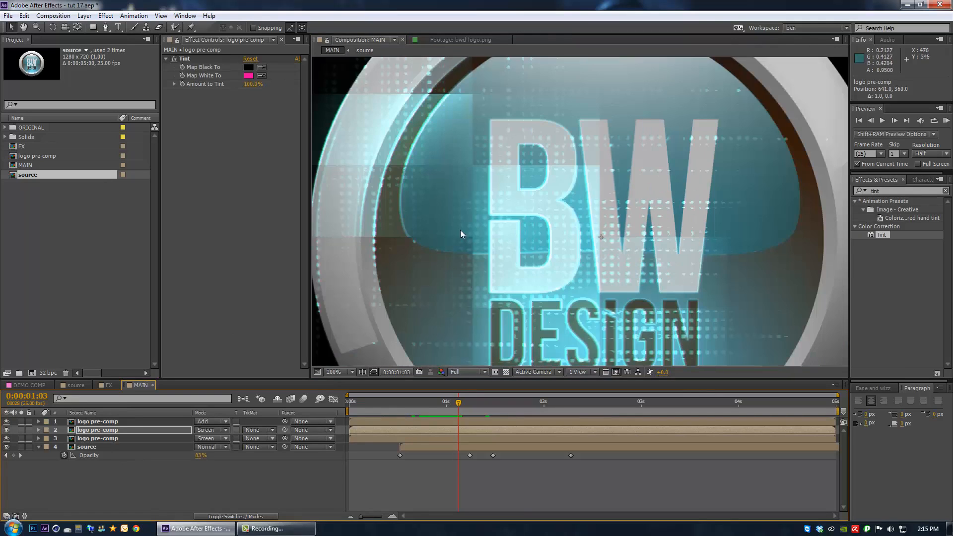
{"action": "left_click", "coordinate": [169, 475]}
Step: Change the pink-tinted logo pre-comp layer's Map White To colour to red, FF0030
{"action": "left_click", "coordinate": [82, 430]}
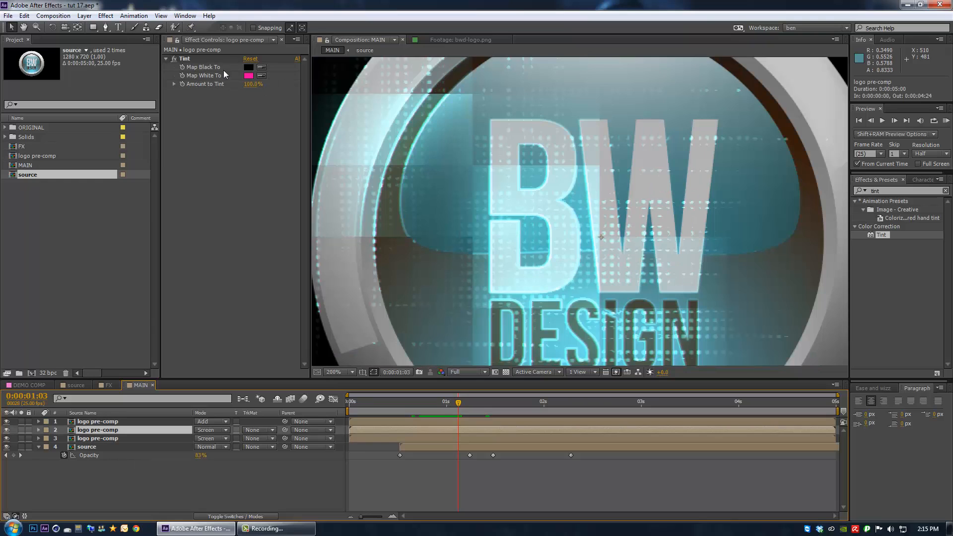
{"action": "left_click", "coordinate": [251, 75]}
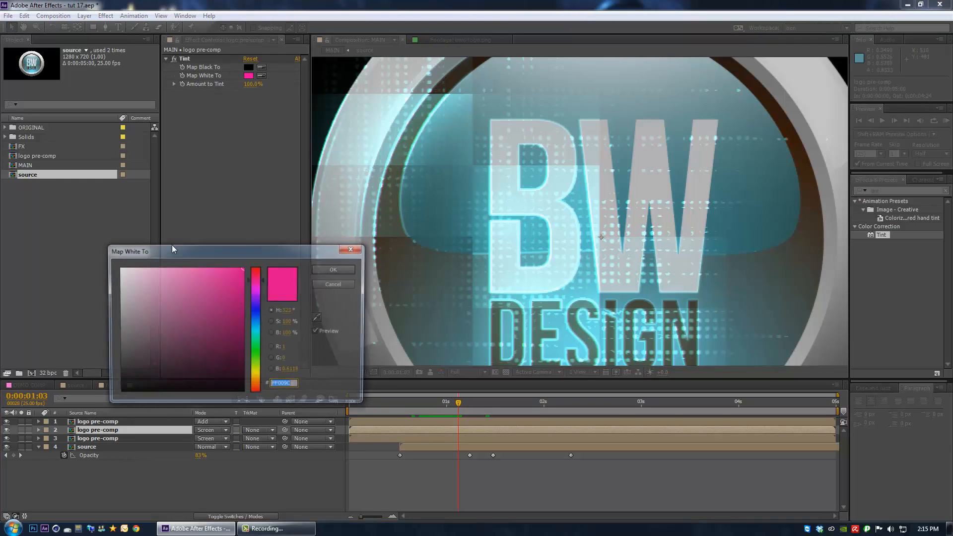
{"action": "mouse_move", "coordinate": [255, 281]}
{"action": "left_mouse_down"}
{"action": "mouse_move", "coordinate": [249, 258]}
{"action": "mouse_move", "coordinate": [254, 266]}
{"action": "left_mouse_up"}
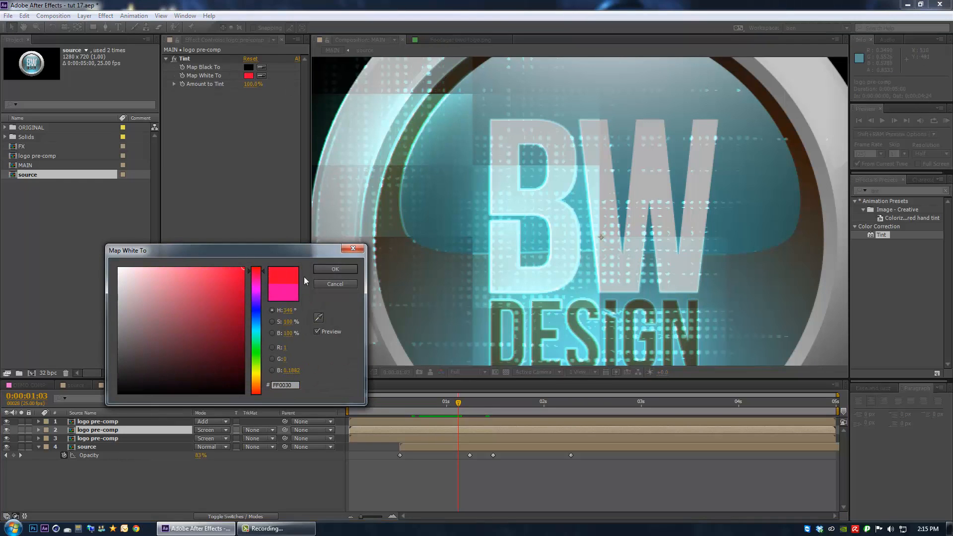
{"action": "left_click", "coordinate": [331, 271]}
Step: Shift the green-tinted logo pre-comp layer's Map White To colour to a slightly more teal green
{"action": "left_click", "coordinate": [104, 440]}
{"action": "left_click_drag", "start_coordinate": [104, 439], "coordinate": [223, 434]}
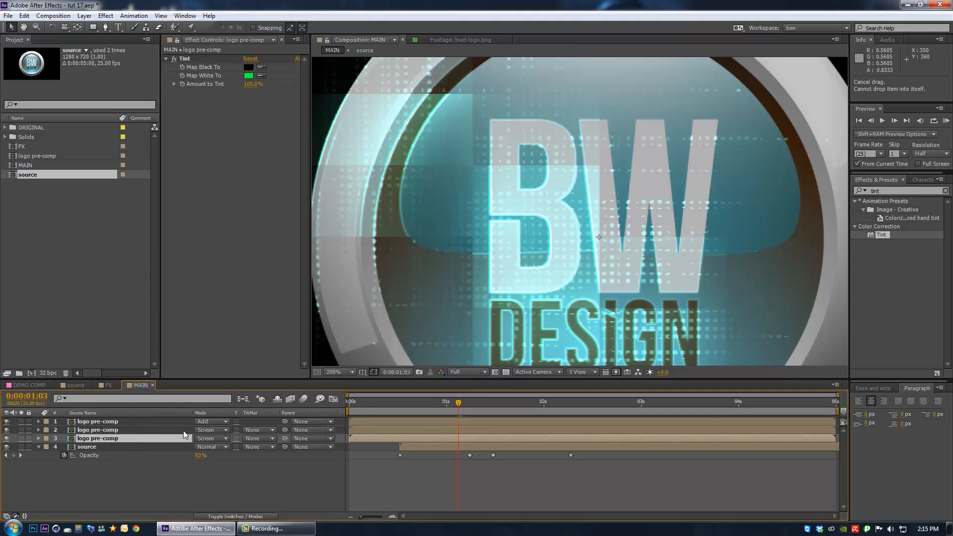
{"action": "left_click", "coordinate": [248, 75]}
{"action": "mouse_move", "coordinate": [260, 320]}
{"action": "left_mouse_down"}
{"action": "mouse_move", "coordinate": [258, 268]}
{"action": "mouse_move", "coordinate": [258, 392]}
{"action": "mouse_move", "coordinate": [258, 330]}
{"action": "mouse_move", "coordinate": [258, 339]}
{"action": "left_mouse_up"}
{"action": "left_click", "coordinate": [335, 284]}
Step: Nudge the red-tinted layer right to position 642, 360 and the green-tinted layer left to 638, 360, and review the whole frame at 0:00:01:00
{"action": "left_click", "coordinate": [118, 431]}
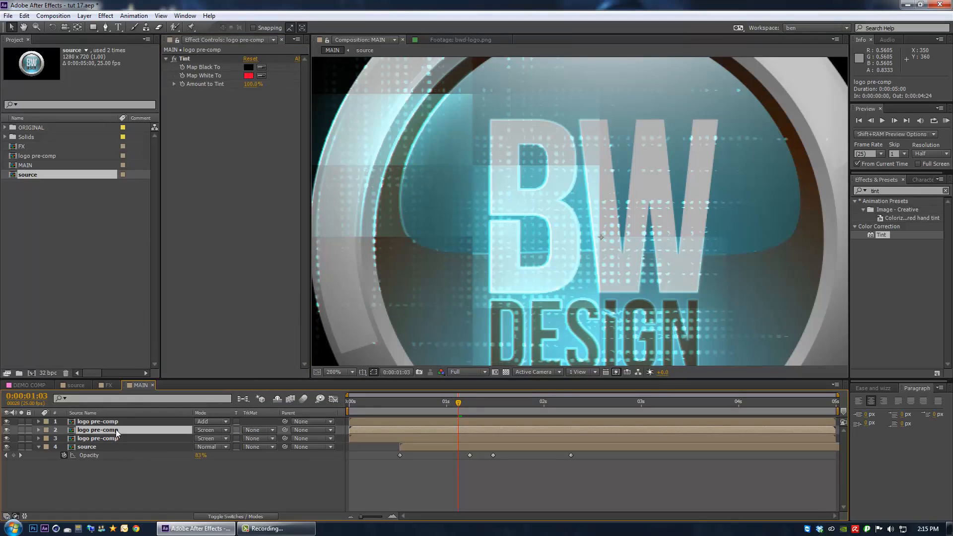
{"action": "key", "text": "Return"}
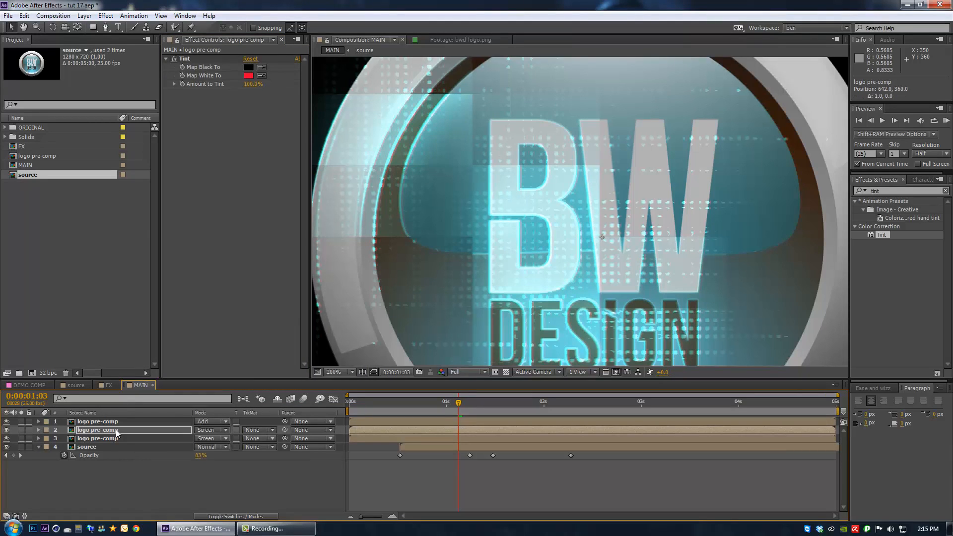
{"action": "left_click", "coordinate": [90, 439]}
{"action": "key", "text": "Return"}
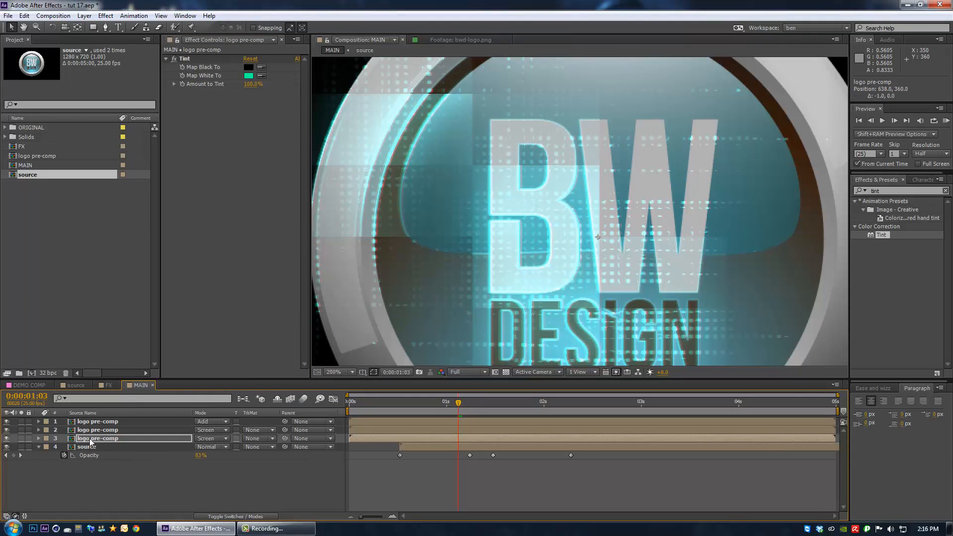
{"action": "key", "text": "comma"}
{"action": "left_click_drag", "start_coordinate": [397, 402], "coordinate": [445, 416]}
{"action": "key", "text": "comma"}
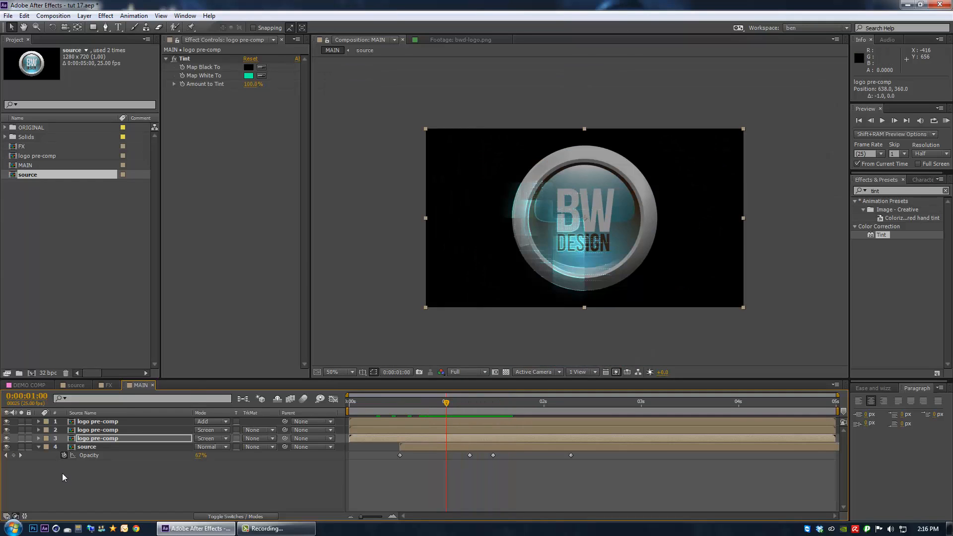
Step: Create a 1280 × 720 grey solid named BG in MAIN and place it beneath all other layers
{"action": "right_click", "coordinate": [59, 473]}
{"action": "mouse_move", "coordinate": [186, 368]}
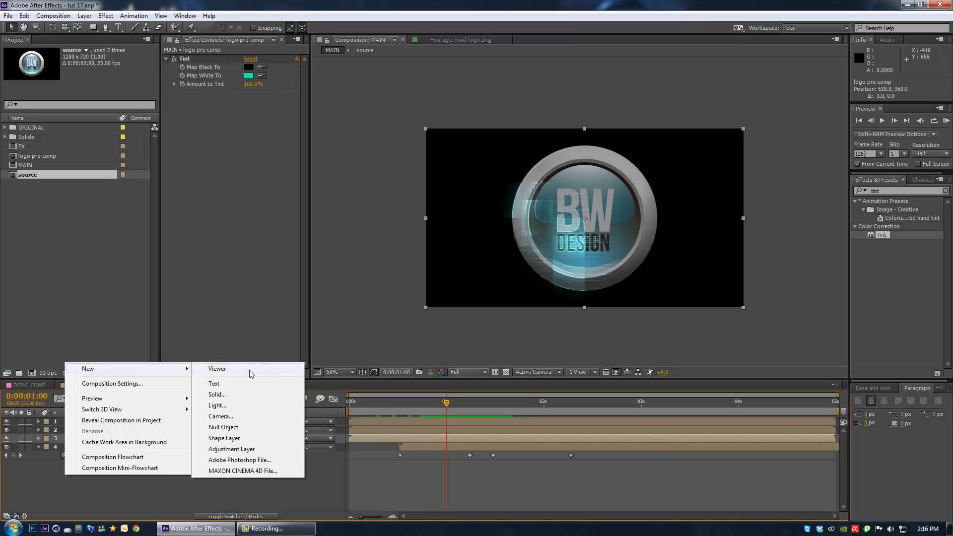
{"action": "left_click", "coordinate": [210, 395]}
{"action": "type", "text": "G"}
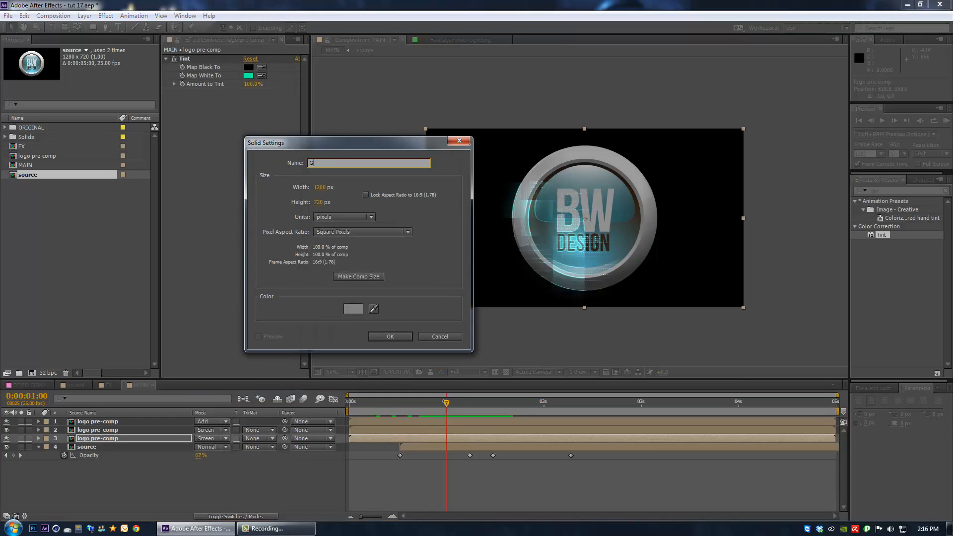
{"action": "type", "text": "G"}
{"action": "left_click", "coordinate": [381, 335]}
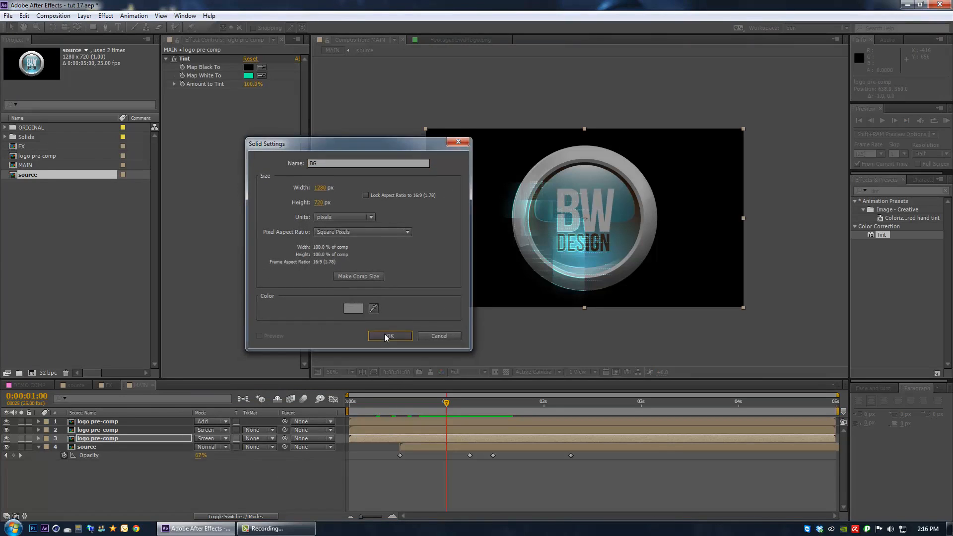
{"action": "left_click_drag", "start_coordinate": [99, 438], "coordinate": [102, 487]}
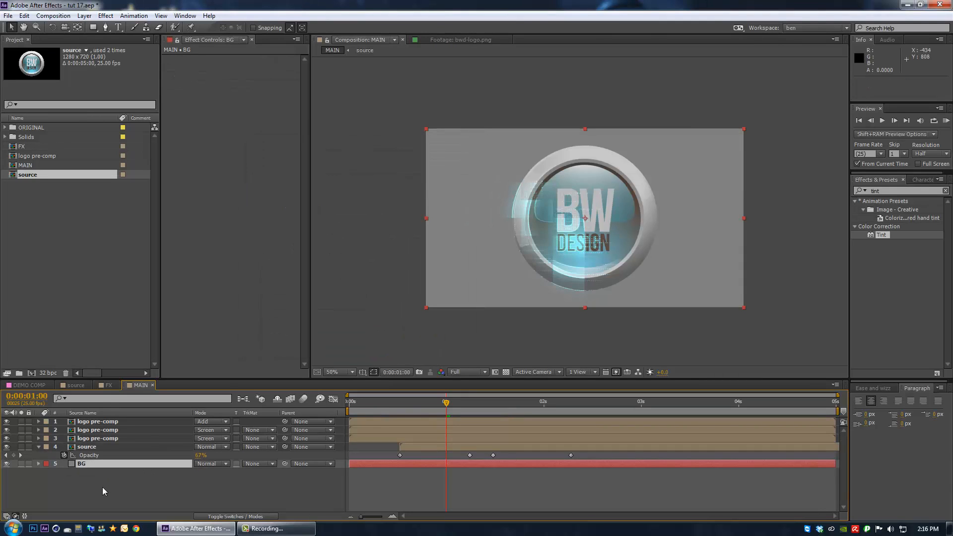
Step: Apply Gradient Ramp to the BG solid, swap its colours, and set the ramp shape to Radial Ramp
{"action": "left_click", "coordinate": [903, 191]}
{"action": "type", "text": "ramp"}
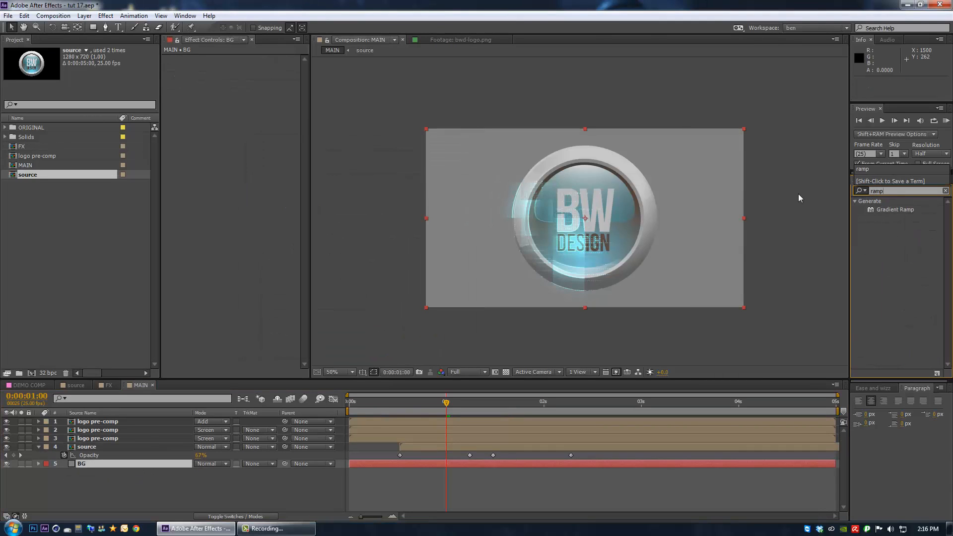
{"action": "left_click_drag", "start_coordinate": [906, 210], "coordinate": [98, 467]}
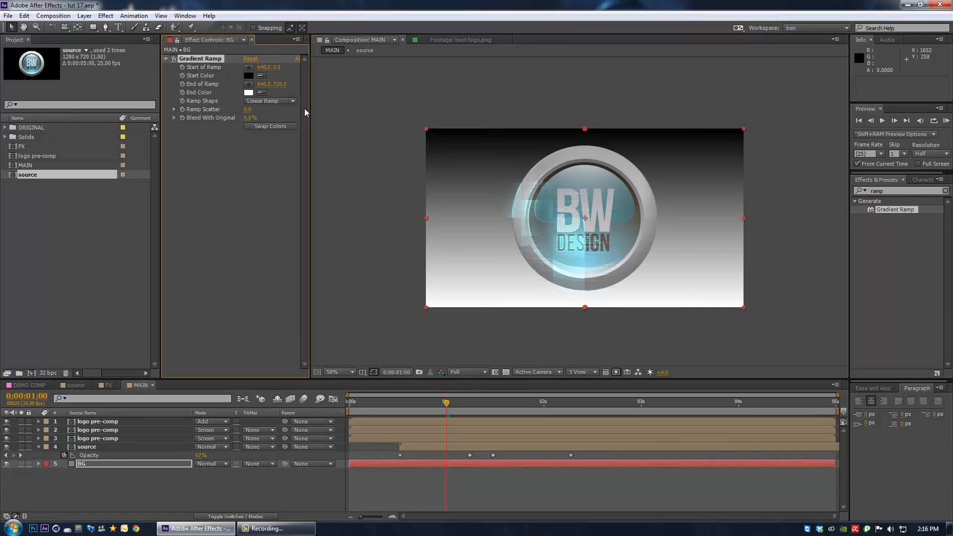
{"action": "left_click", "coordinate": [257, 126]}
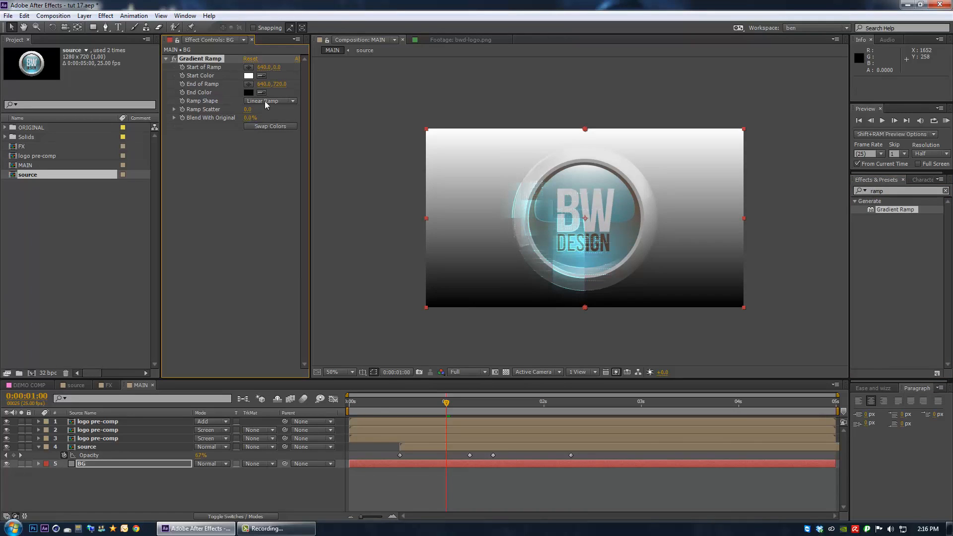
{"action": "left_click", "coordinate": [265, 101]}
{"action": "left_click", "coordinate": [276, 122]}
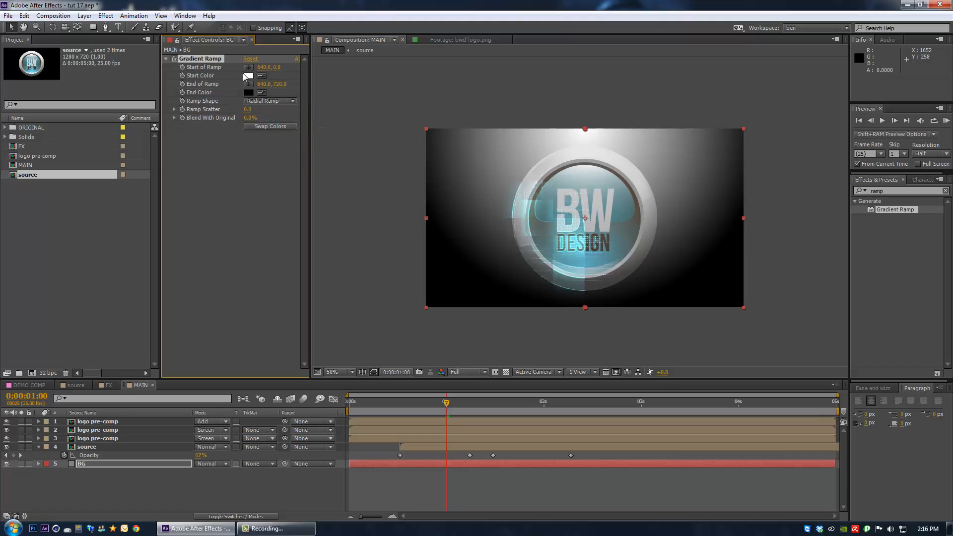
Step: Set the ramp's start colour to dark grey and preview the logo reveal over the background up to 0:00:02:01
{"action": "left_click", "coordinate": [248, 76]}
{"action": "left_click_drag", "start_coordinate": [130, 355], "coordinate": [98, 354]}
{"action": "left_click", "coordinate": [324, 268]}
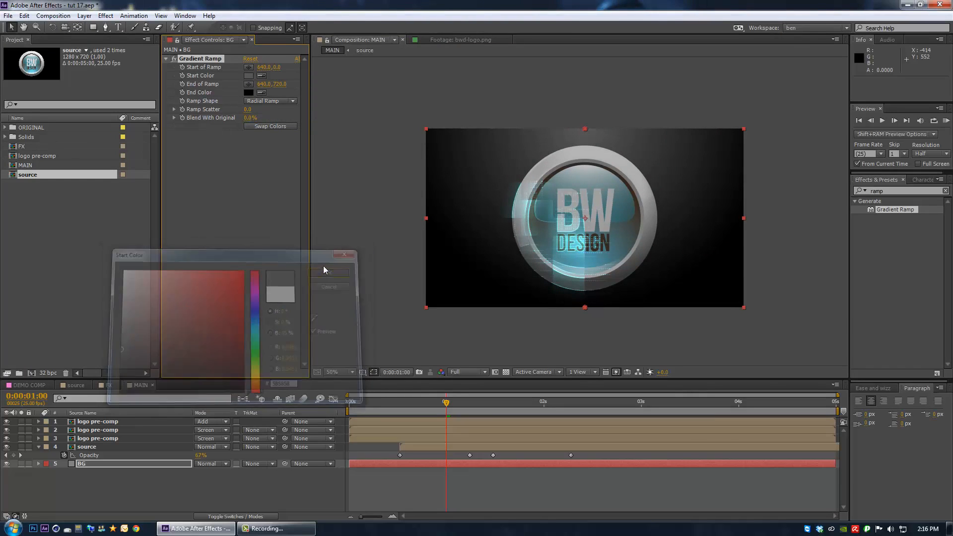
{"action": "left_click", "coordinate": [372, 401]}
{"action": "left_click_drag", "start_coordinate": [393, 406], "coordinate": [547, 439]}
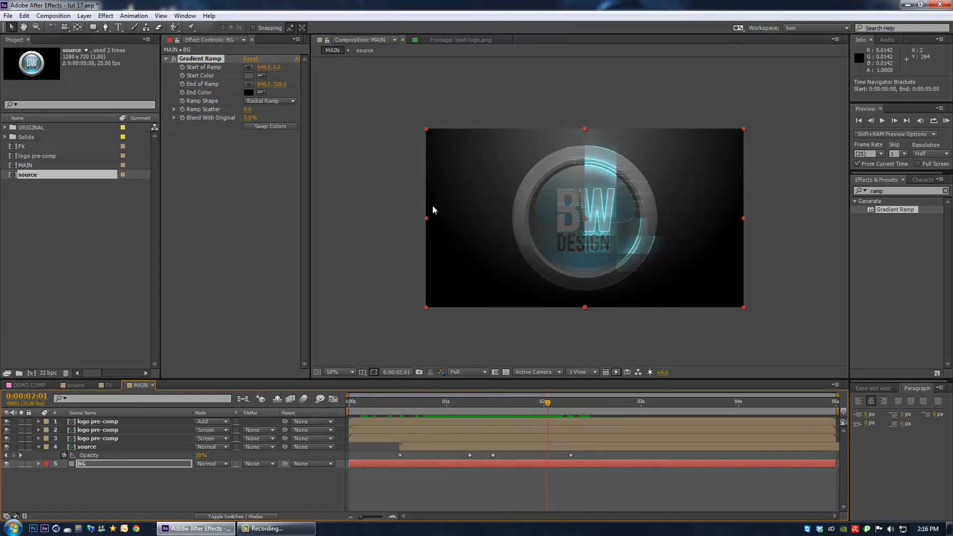
{"action": "scroll", "coordinate": [440, 224], "scroll_direction": "up", "scroll_amount": 1}
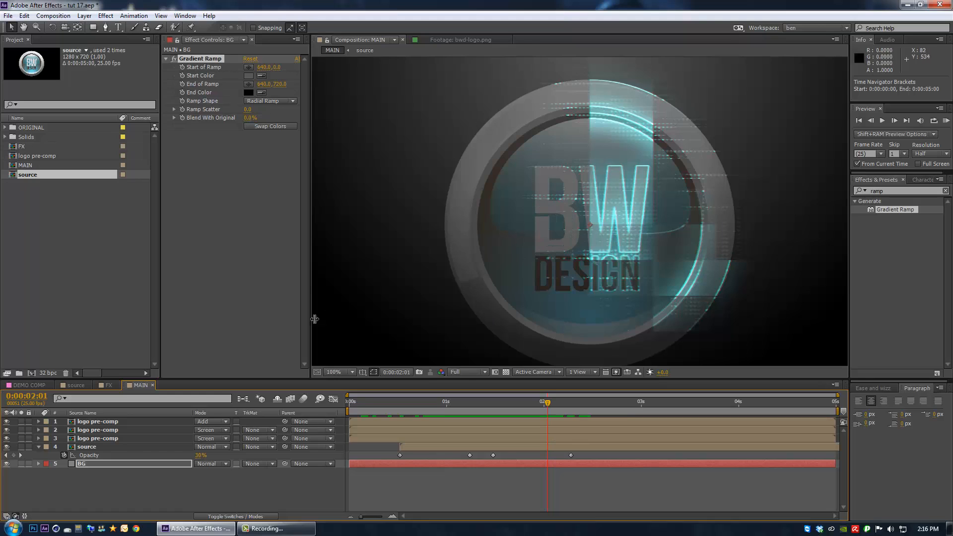
Step: Compare the finished DEMO COMP around 0:00:01:02 with the MAIN comp at 0:00:01:03
{"action": "left_click", "coordinate": [39, 386]}
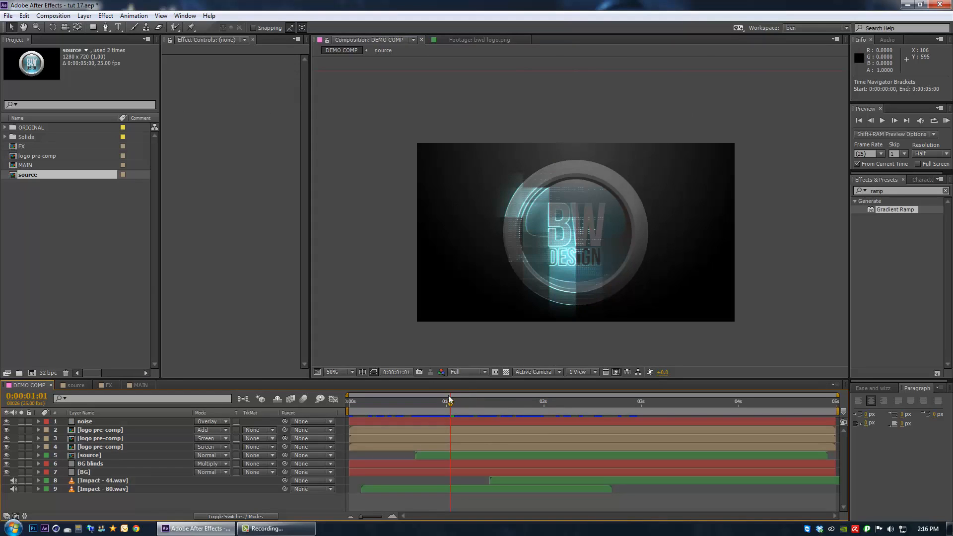
{"action": "mouse_move", "coordinate": [451, 403]}
{"action": "left_mouse_down"}
{"action": "mouse_move", "coordinate": [485, 406]}
{"action": "mouse_move", "coordinate": [454, 404]}
{"action": "left_mouse_up"}
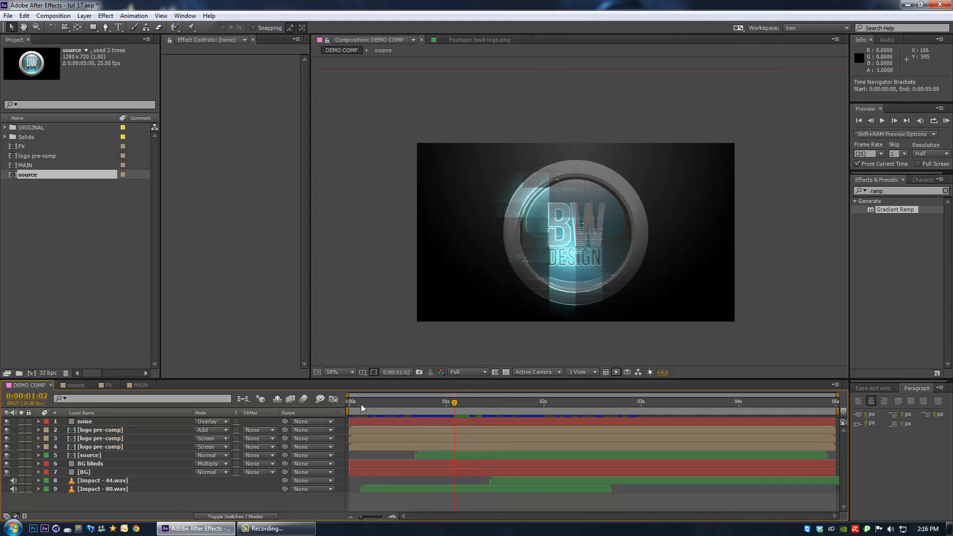
{"action": "left_click", "coordinate": [139, 386]}
{"action": "mouse_move", "coordinate": [451, 404]}
{"action": "left_mouse_down"}
{"action": "mouse_move", "coordinate": [442, 406]}
{"action": "mouse_move", "coordinate": [458, 406]}
{"action": "left_mouse_up"}
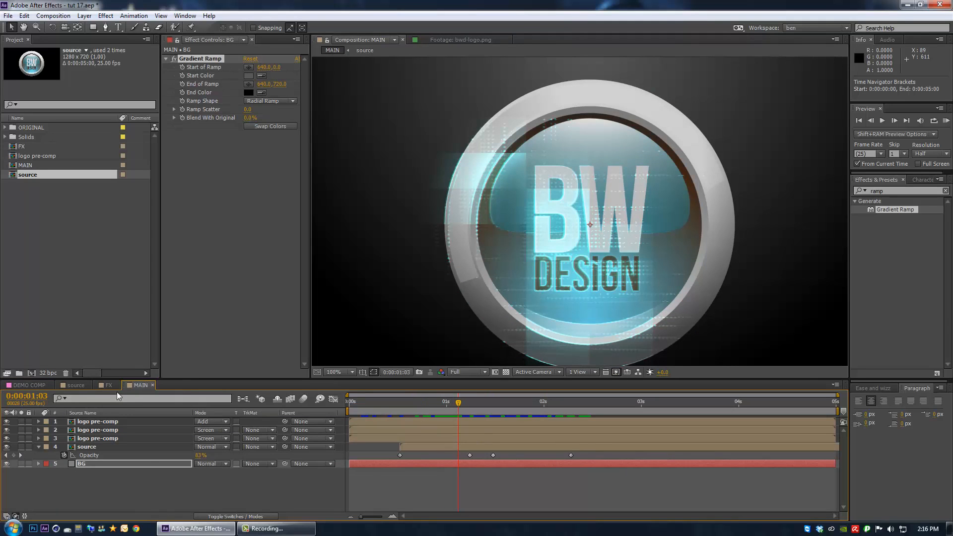
Step: Review the Circle, Mosaic and Turbulent Displace settings on the two Gray Solid 5 layers in the FX comp
{"action": "left_click", "coordinate": [105, 385]}
{"action": "left_click", "coordinate": [95, 421]}
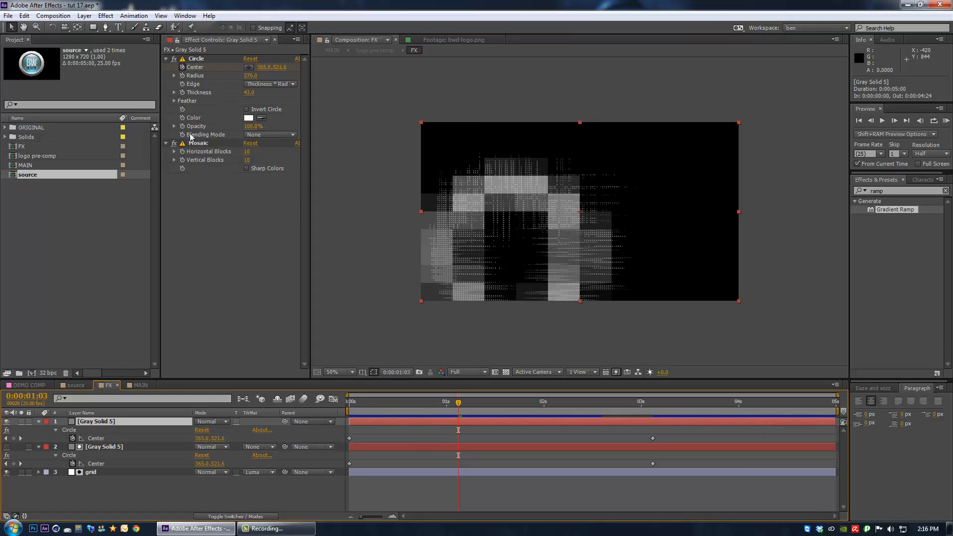
{"action": "left_click_drag", "start_coordinate": [452, 406], "coordinate": [461, 429]}
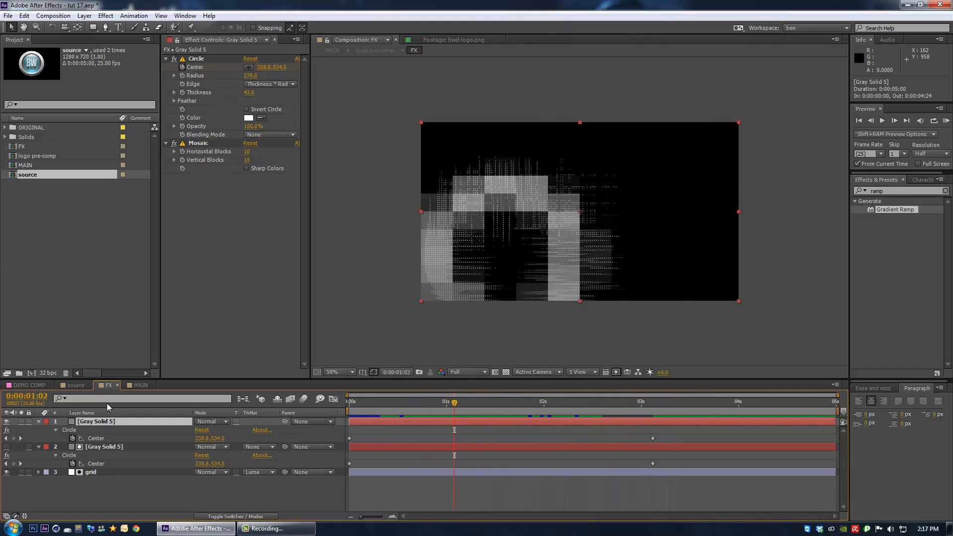
{"action": "left_click", "coordinate": [94, 448]}
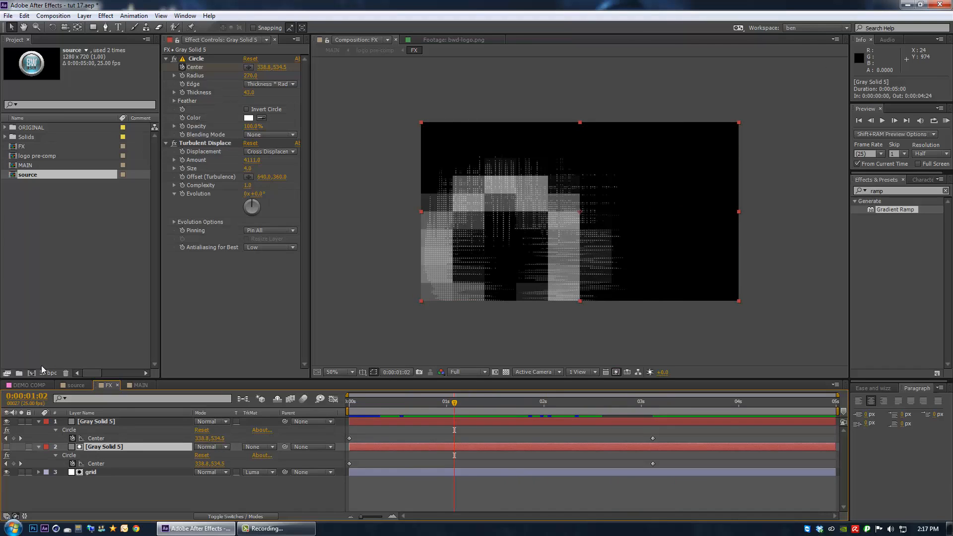
Step: Preview DEMO COMP from its start to 0:00:01:01 and inspect the glitch blocks on the logo up close
{"action": "left_click", "coordinate": [29, 385]}
{"action": "left_click_drag", "start_coordinate": [453, 402], "coordinate": [450, 423]}
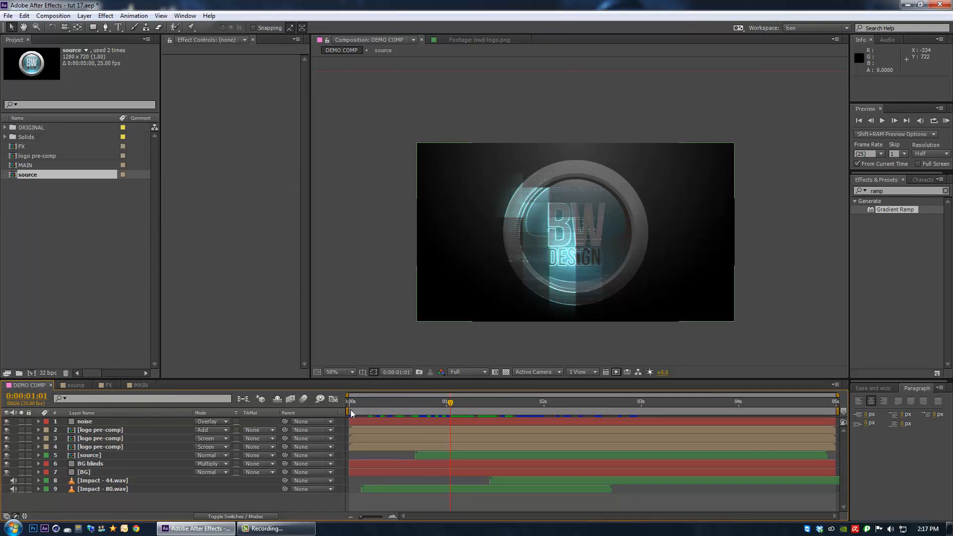
{"action": "left_click_drag", "start_coordinate": [348, 406], "coordinate": [449, 407]}
{"action": "scroll", "coordinate": [615, 196], "scroll_direction": "up", "scroll_amount": 2}
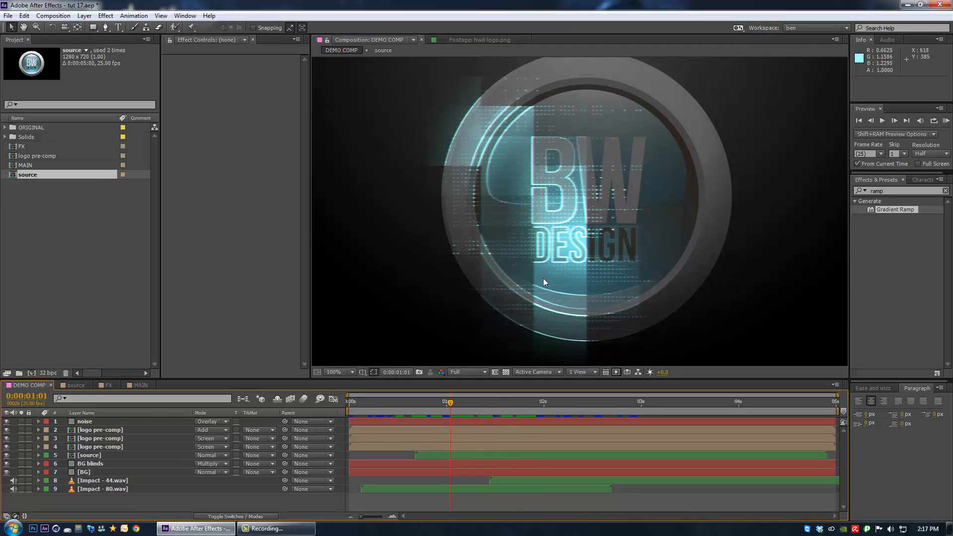
Step: In the ORIGINAL folder's source comp, show the TEXT example layer, hide bwd-logo.png, and view the swapped artwork in DEMO COMP
{"action": "left_click", "coordinate": [77, 386]}
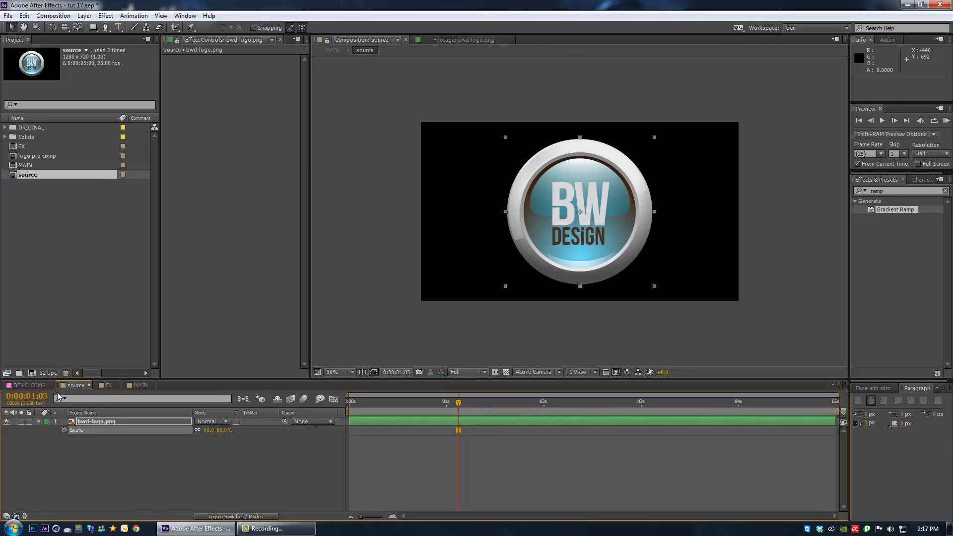
{"action": "left_click", "coordinate": [5, 127]}
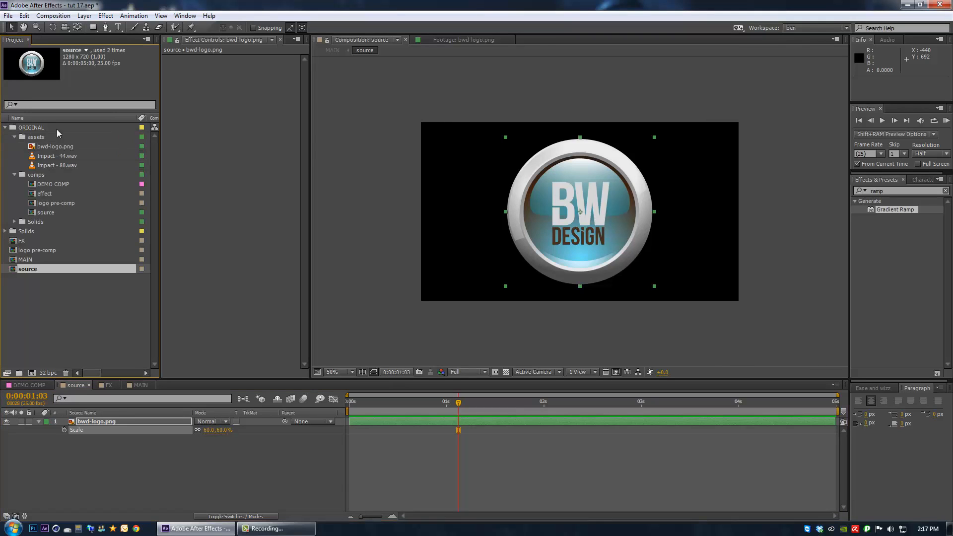
{"action": "double_click", "coordinate": [45, 212]}
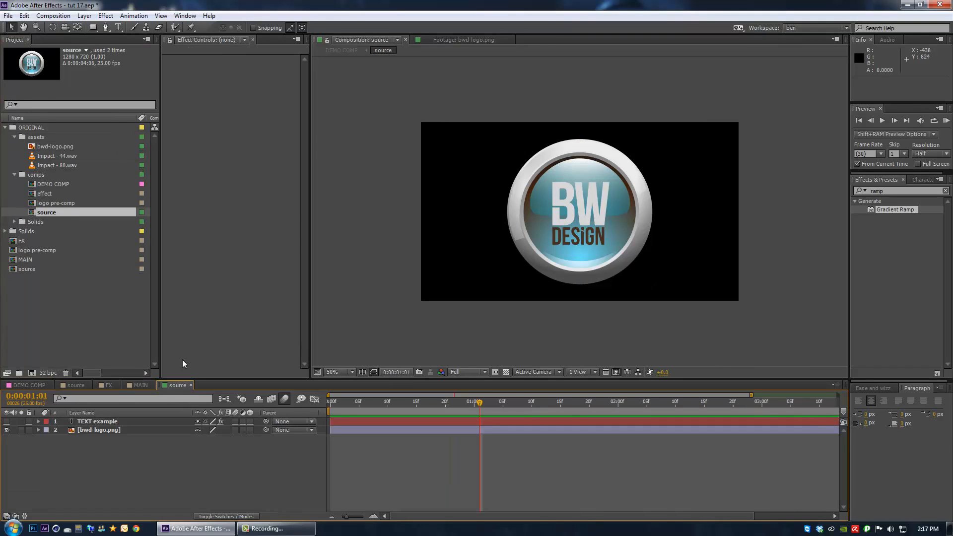
{"action": "left_click", "coordinate": [6, 421]}
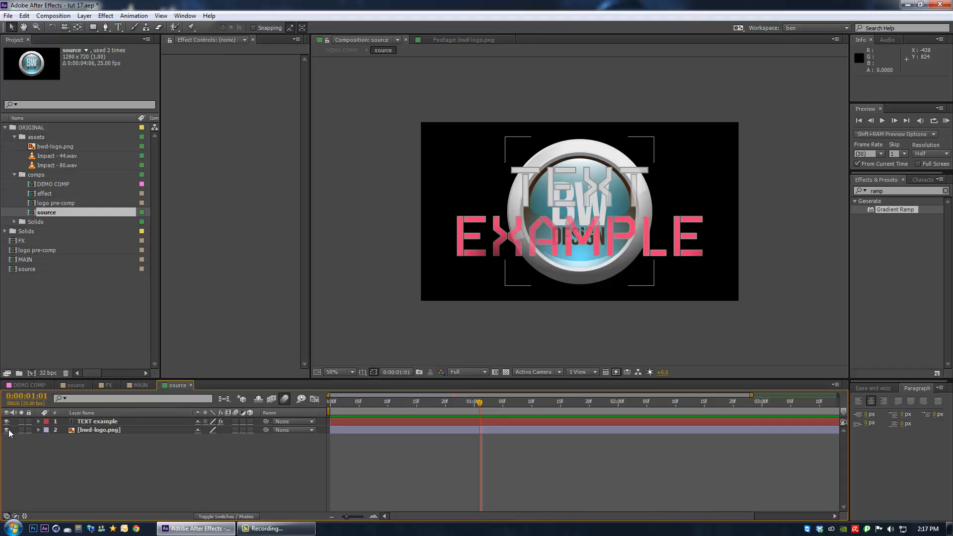
{"action": "left_click", "coordinate": [7, 430]}
{"action": "key", "text": "slash"}
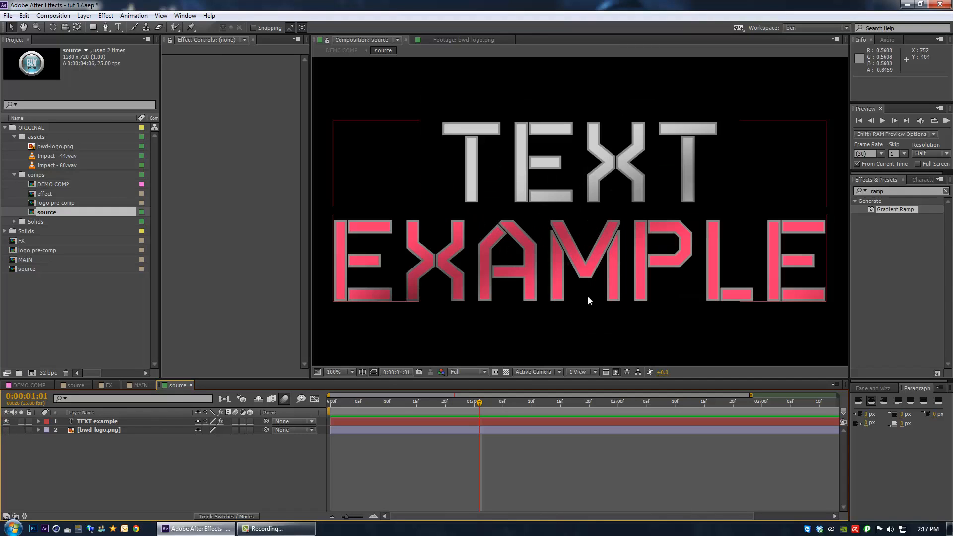
{"action": "left_click", "coordinate": [34, 383]}
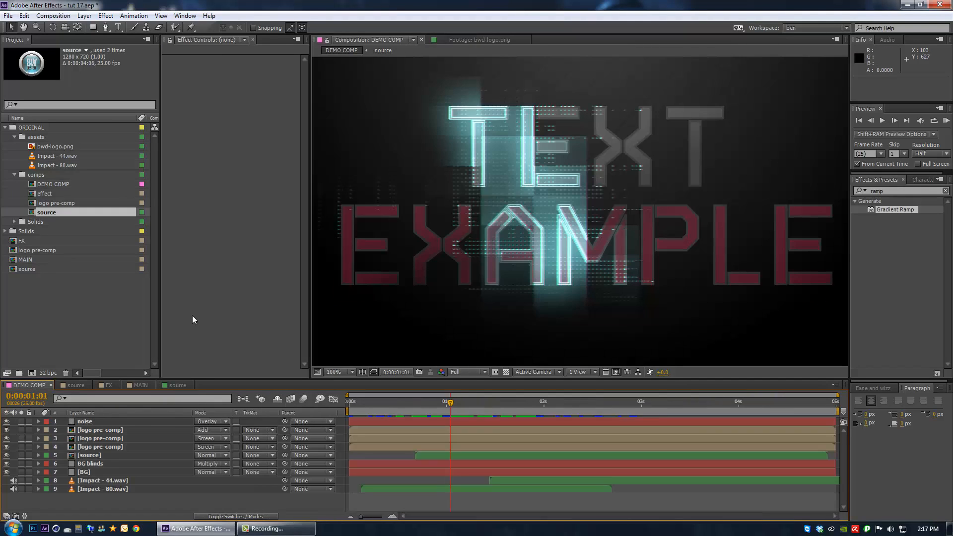
Step: Preview DEMO COMP from its first frame in an enlarged viewer to check the glitch reveal on the swapped text artwork
{"action": "left_click", "coordinate": [347, 411]}
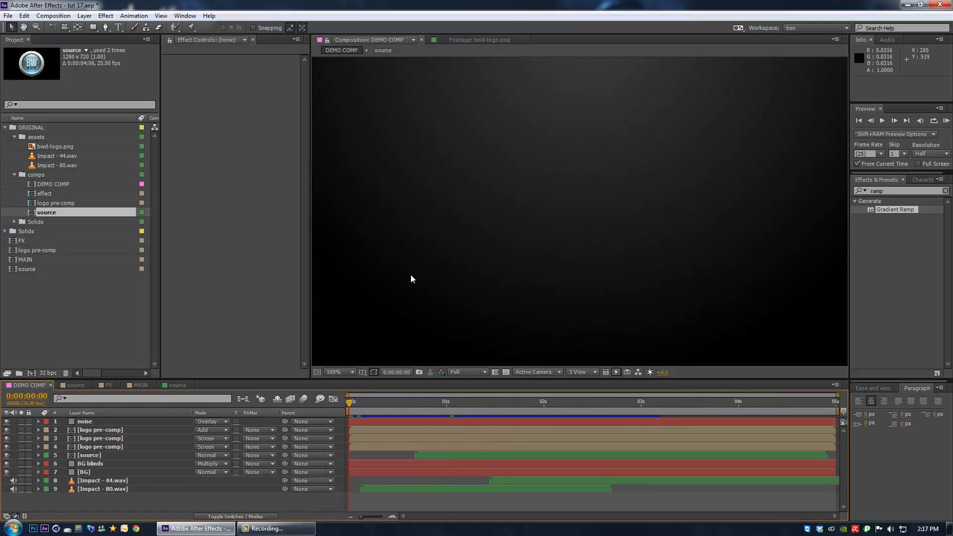
{"action": "key", "text": "grave"}
{"action": "key", "text": "space"}
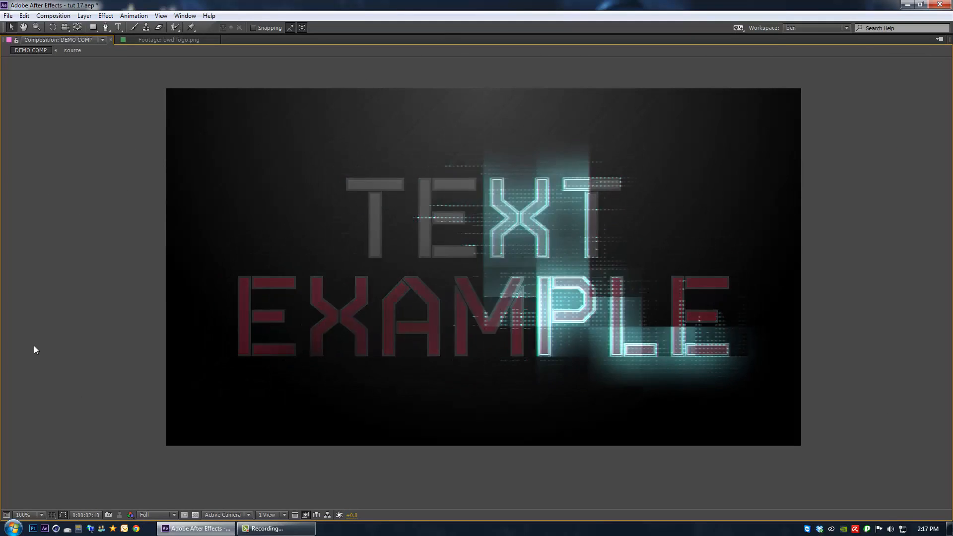
{"action": "key", "text": "space"}
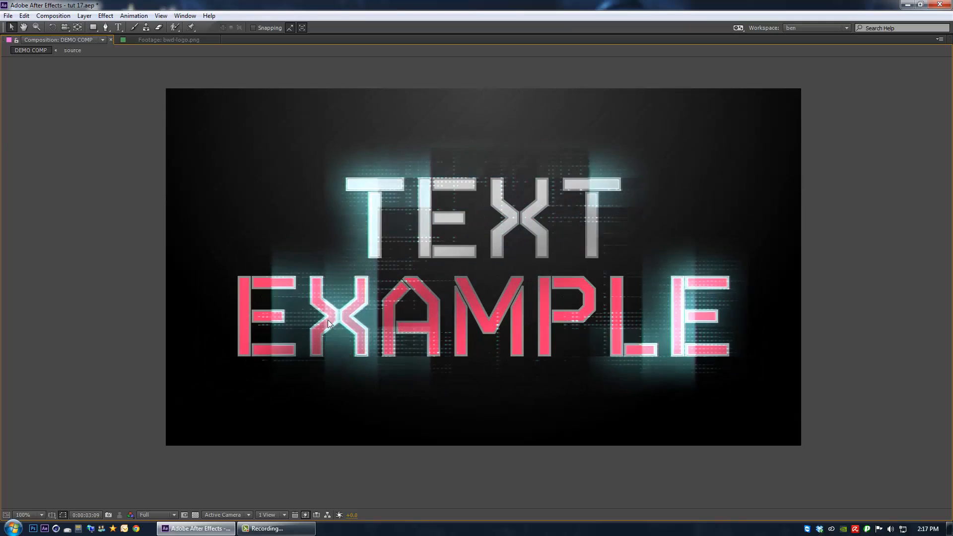
{"action": "key", "text": "space"}
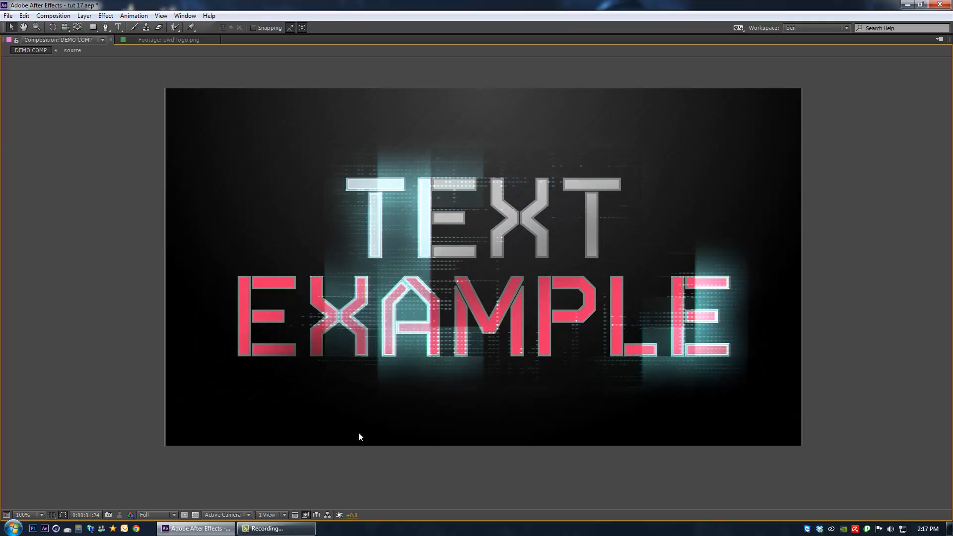
{"action": "key", "text": "grave"}
{"action": "left_click_drag", "start_coordinate": [402, 404], "coordinate": [439, 416]}
{"action": "scroll", "coordinate": [600, 240], "scroll_direction": "down", "scroll_amount": 2}
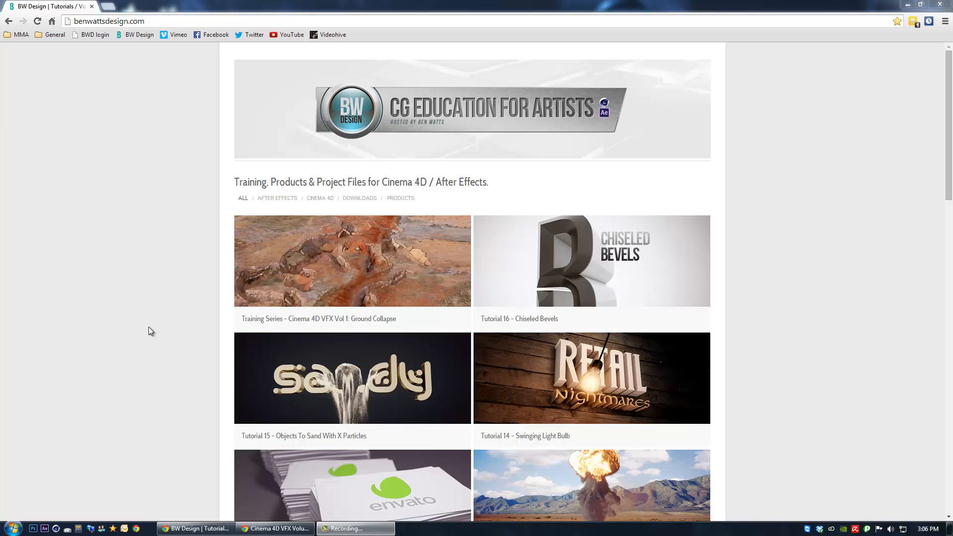
Step: In the Chrome browser, look through the full list of tutorials and downloads on benwattsdesign.com
{"action": "scroll", "coordinate": [148, 329], "scroll_direction": "down", "scroll_amount": 10}
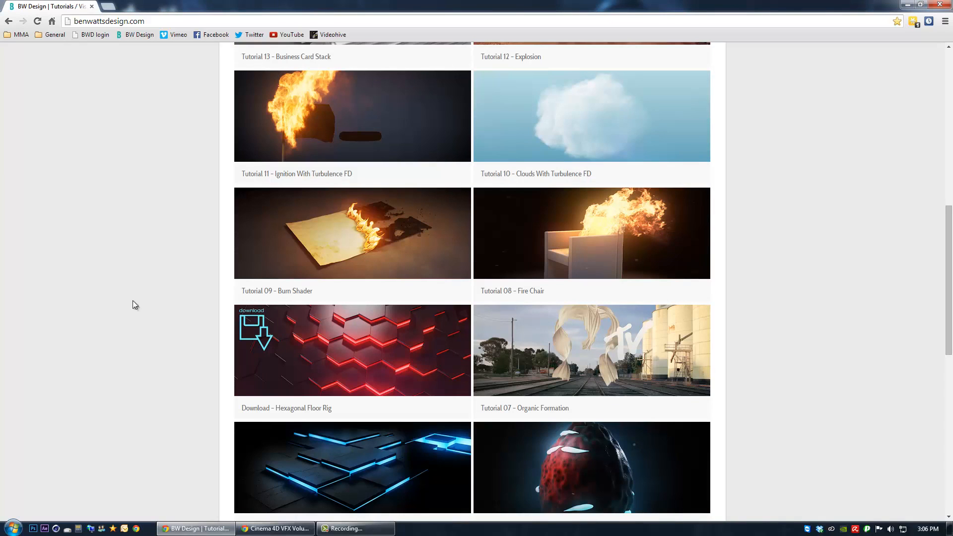
{"action": "scroll", "coordinate": [82, 331], "scroll_direction": "down", "scroll_amount": 8}
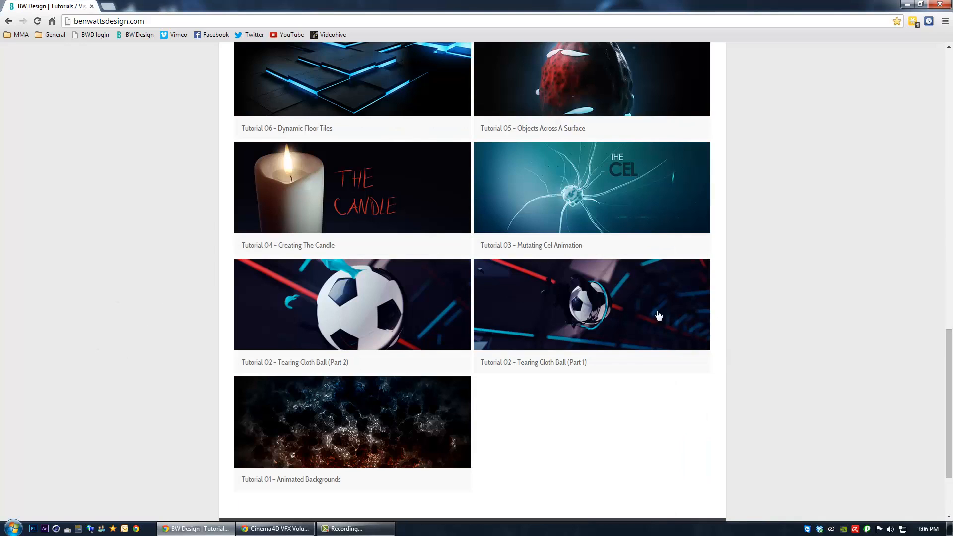
{"action": "scroll", "coordinate": [864, 359], "scroll_direction": "up", "scroll_amount": 20}
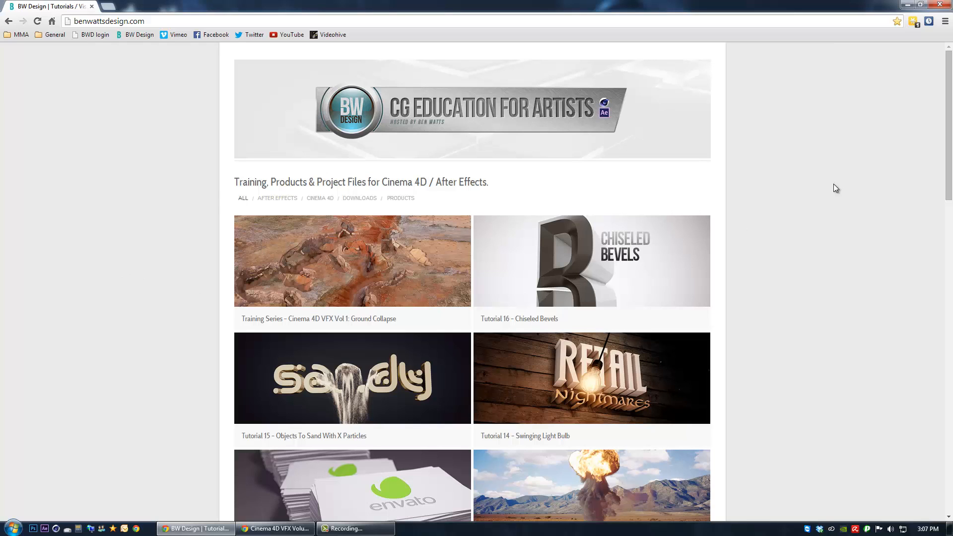
Step: Review the description, episodes and reviews on Vimeo's Cinema 4D VFX Volume 1: Ground Collapse page, and return to benwattsdesign.com
{"action": "left_click", "coordinate": [276, 528]}
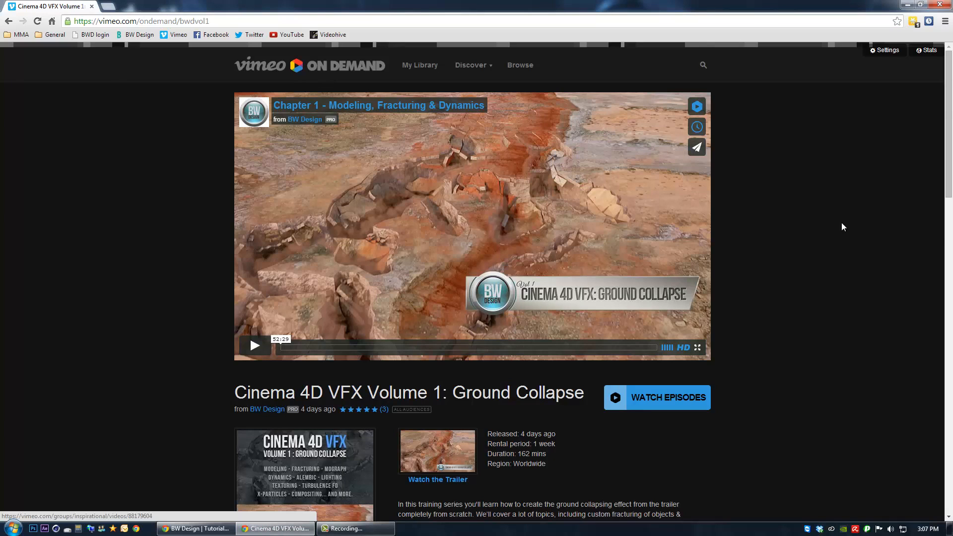
{"action": "scroll", "coordinate": [837, 218], "scroll_direction": "down", "scroll_amount": 4}
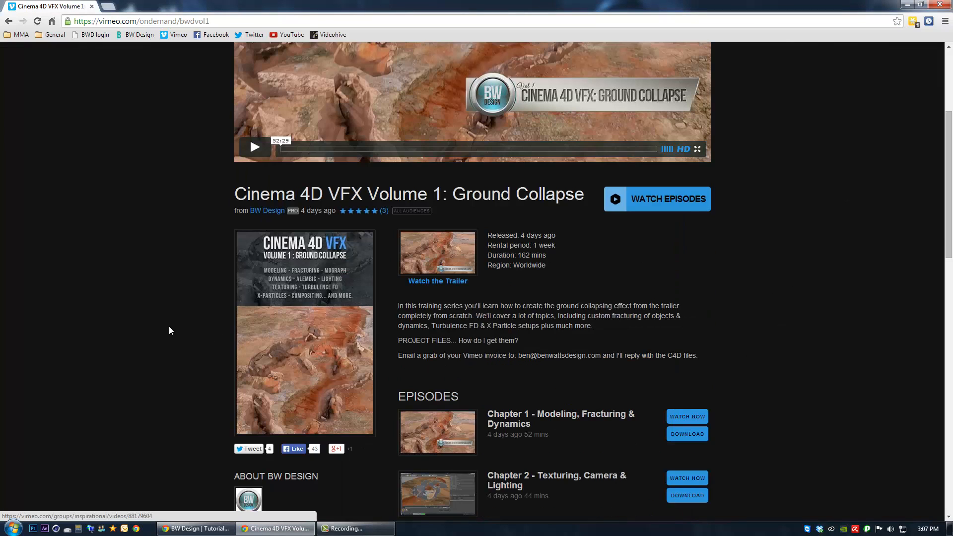
{"action": "scroll", "coordinate": [231, 339], "scroll_direction": "up", "scroll_amount": 2}
{"action": "scroll", "coordinate": [793, 305], "scroll_direction": "up", "scroll_amount": 2}
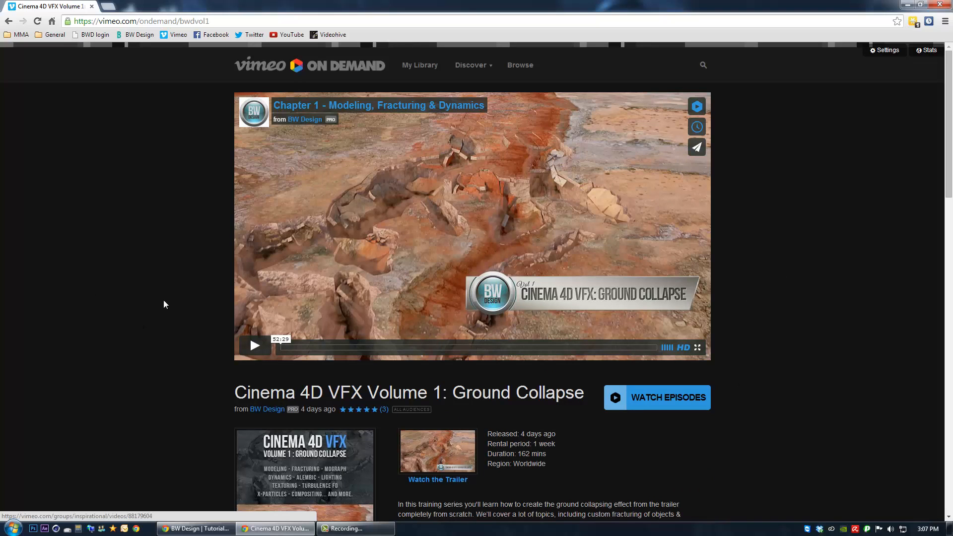
{"action": "scroll", "coordinate": [124, 286], "scroll_direction": "down", "scroll_amount": 6}
{"action": "scroll", "coordinate": [149, 313], "scroll_direction": "down", "scroll_amount": 6}
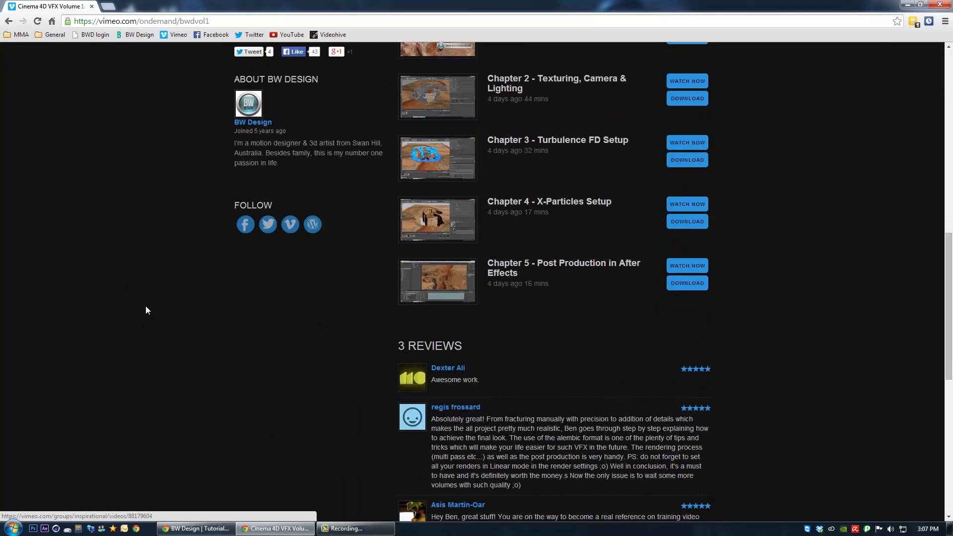
{"action": "scroll", "coordinate": [146, 310], "scroll_direction": "up", "scroll_amount": 12}
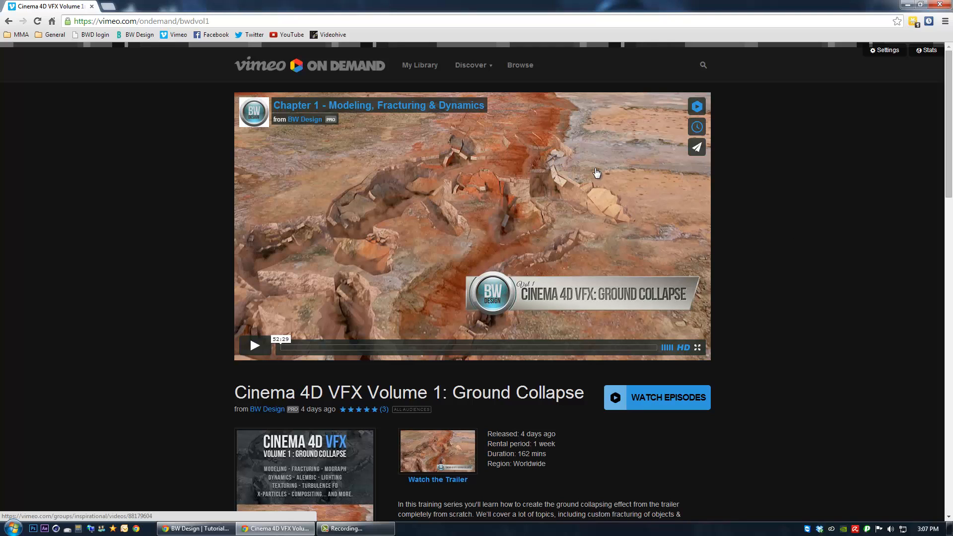
{"action": "key", "text": "alt+Tab"}
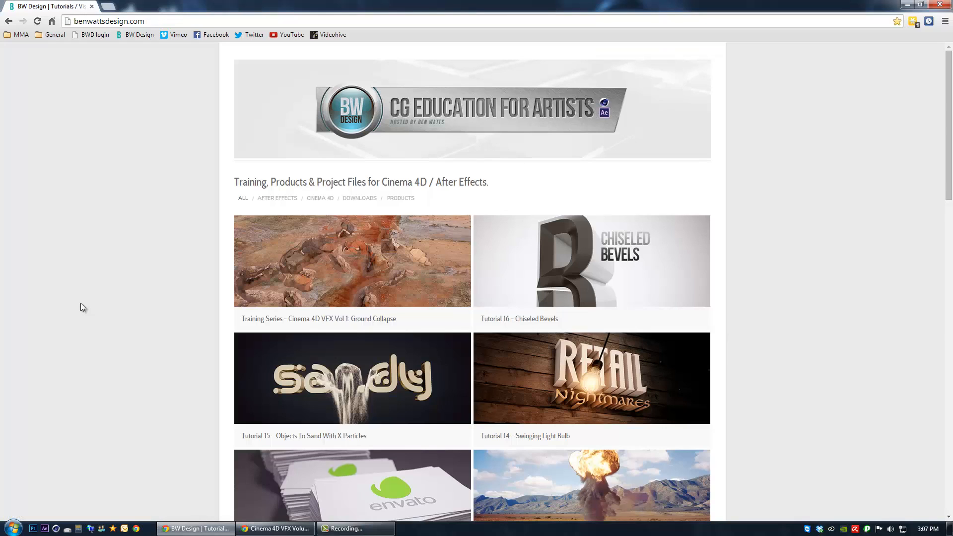